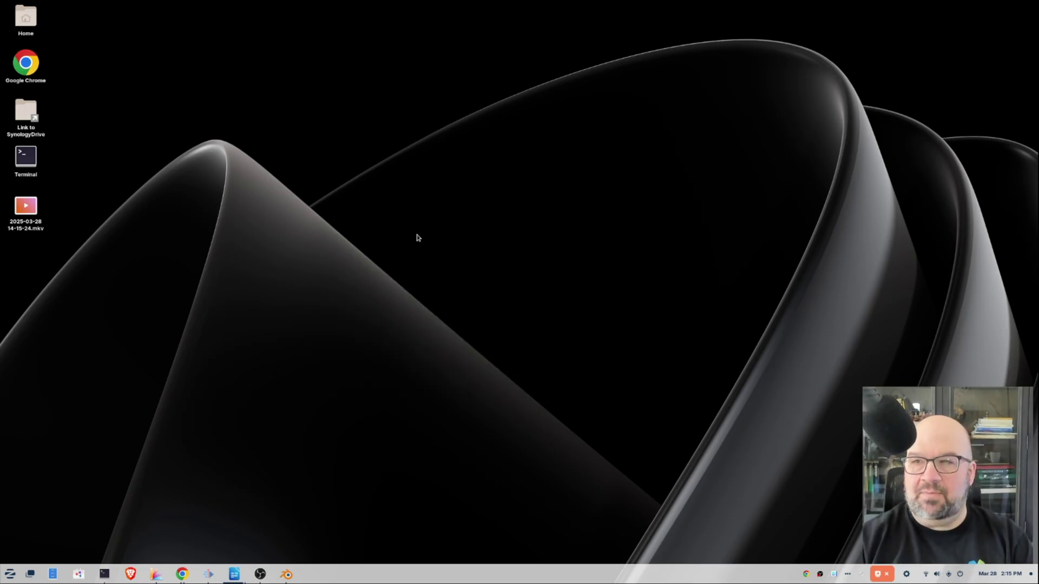
# Step: Position the noVNC window showing the Zorin 17.2 VM's layout choices, then bring up the host's Zorin Appearance
pyautogui.click(183, 574)
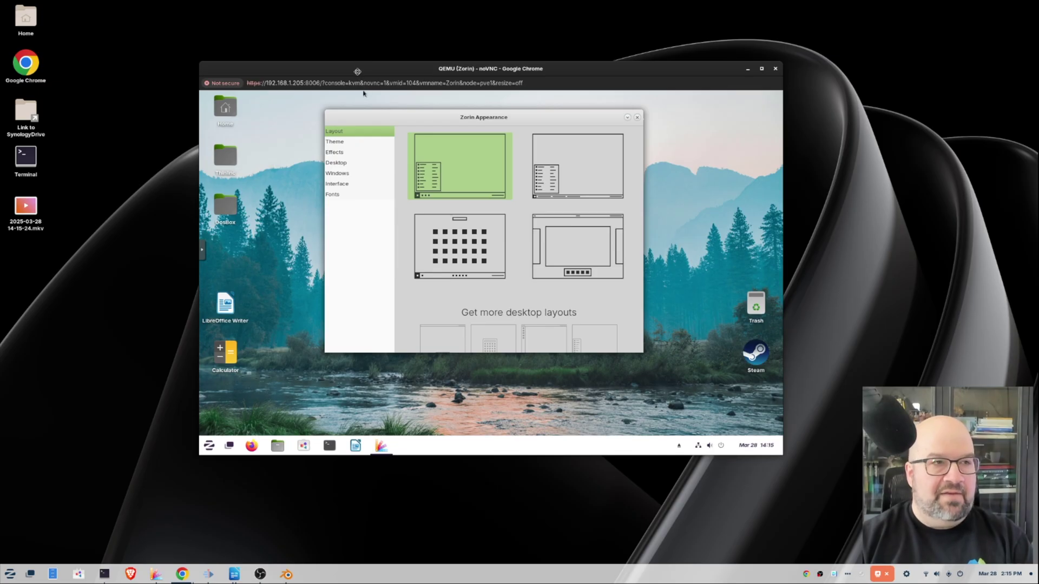
pyautogui.moveTo(359, 71); pyautogui.dragTo(393, 73)
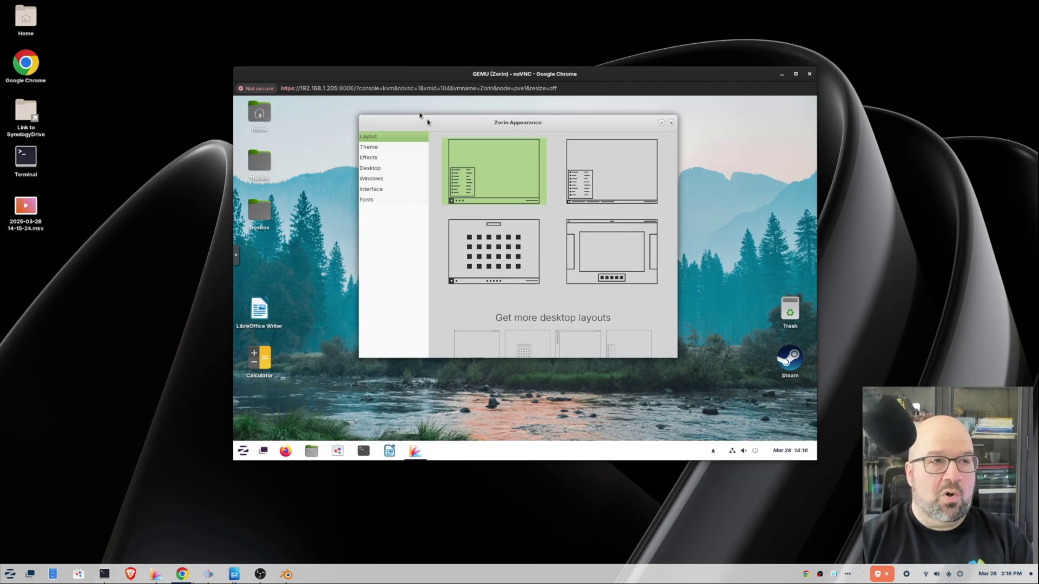
pyautogui.moveTo(387, 76); pyautogui.dragTo(400, 69)
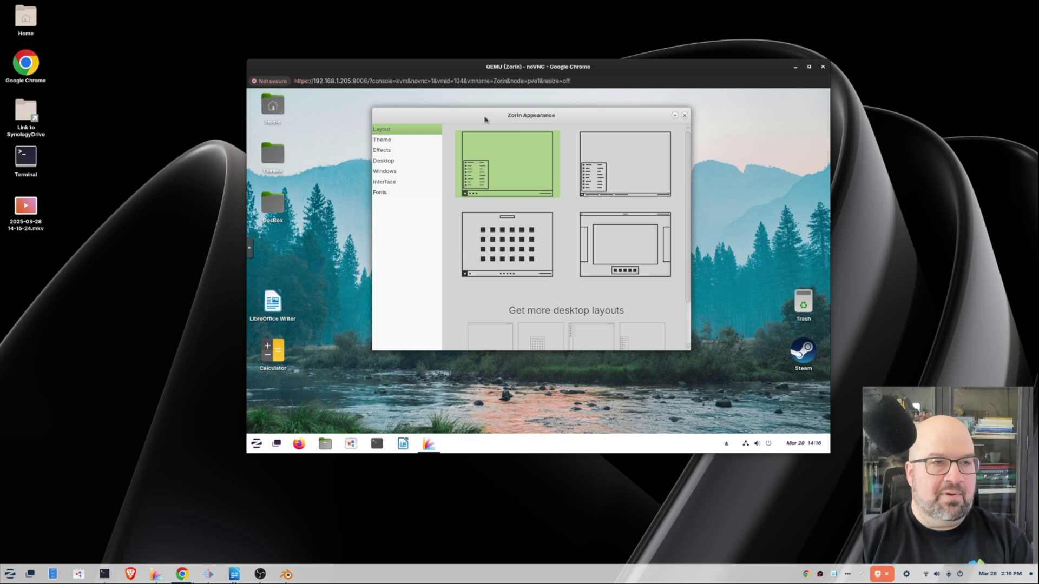
pyautogui.moveTo(484, 119); pyautogui.dragTo(514, 121)
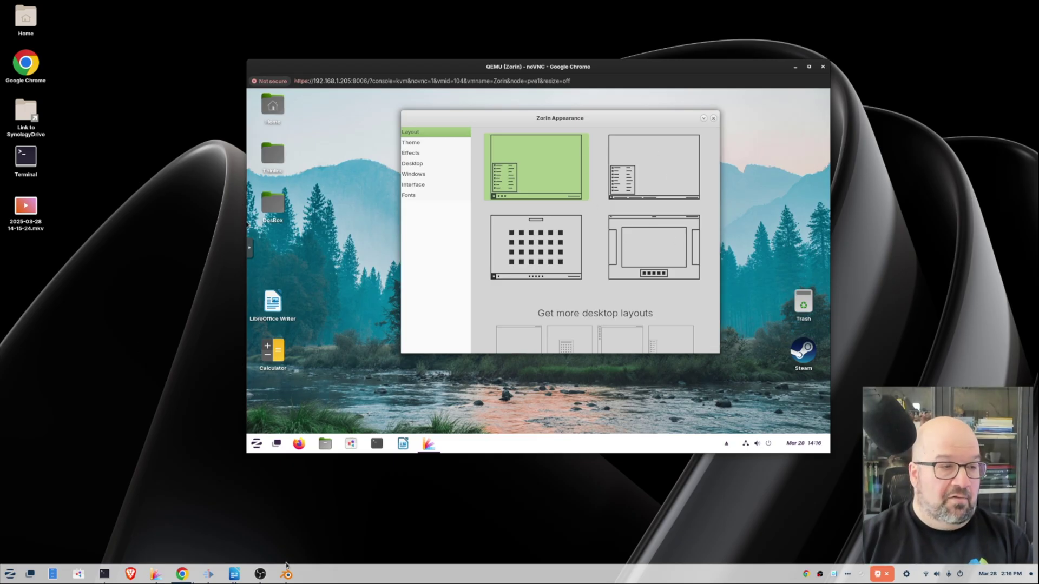
pyautogui.click(158, 576)
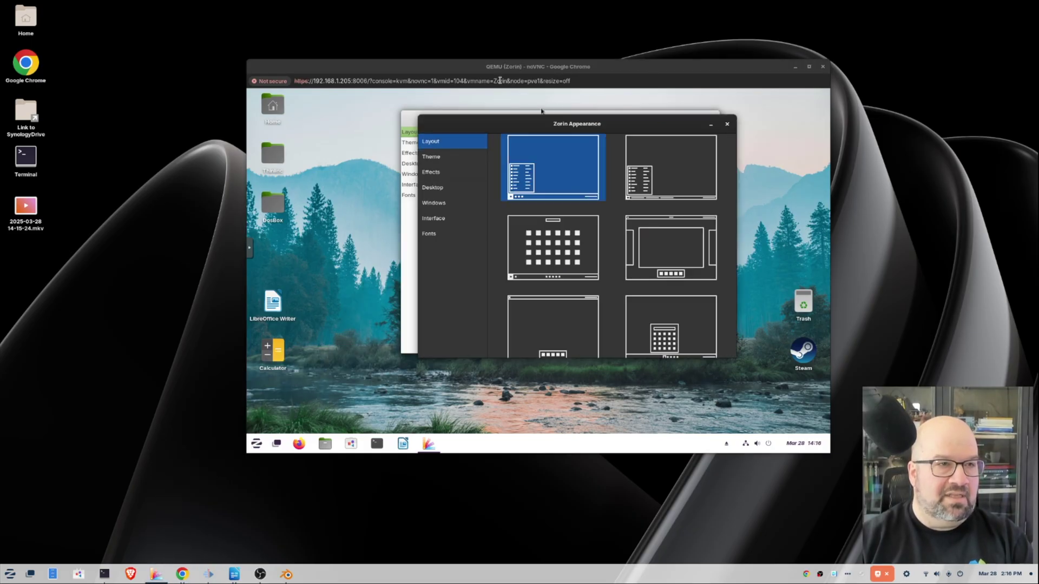
# Step: Place the host's Zorin Appearance on the left and the VM window on the right
pyautogui.moveTo(495, 67); pyautogui.dragTo(716, 85)
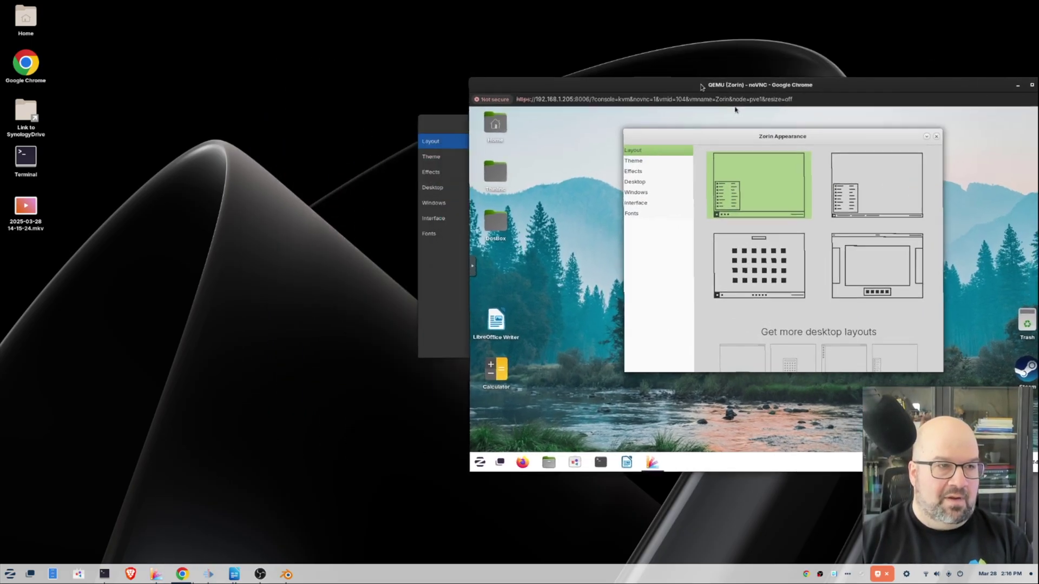
pyautogui.click(424, 130)
pyautogui.moveTo(424, 131); pyautogui.dragTo(167, 128)
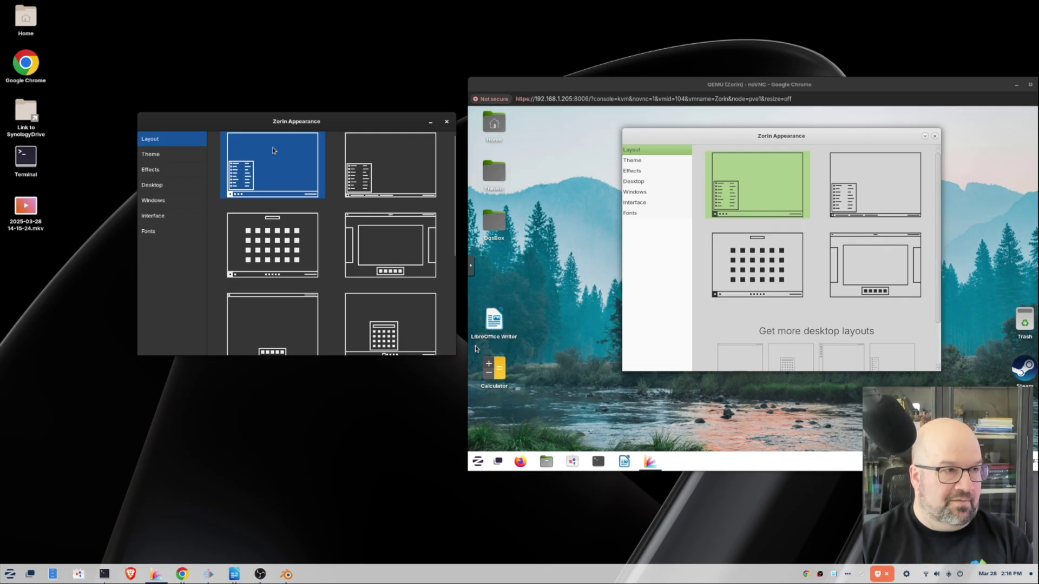
pyautogui.click(779, 195)
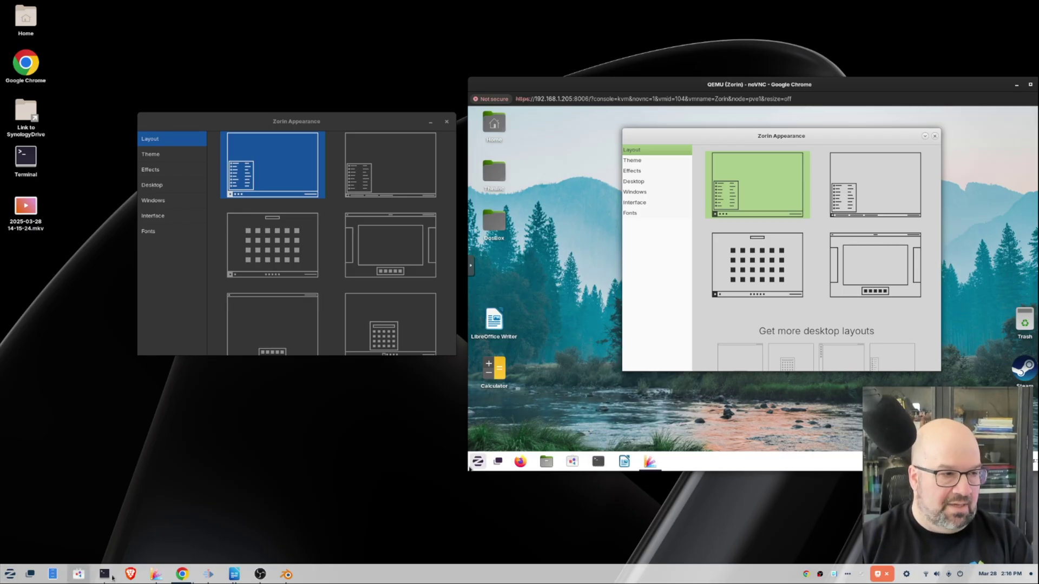
# Step: Apply the host layout with a top panel and a centred bottom dock
pyautogui.moveTo(280, 571)
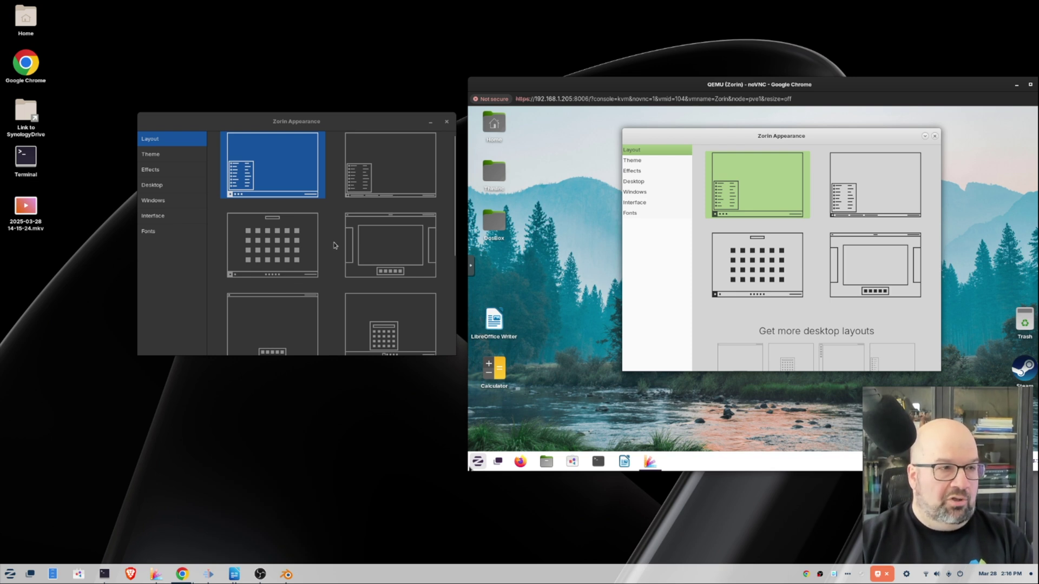
pyautogui.scroll(-5, 333, 245)
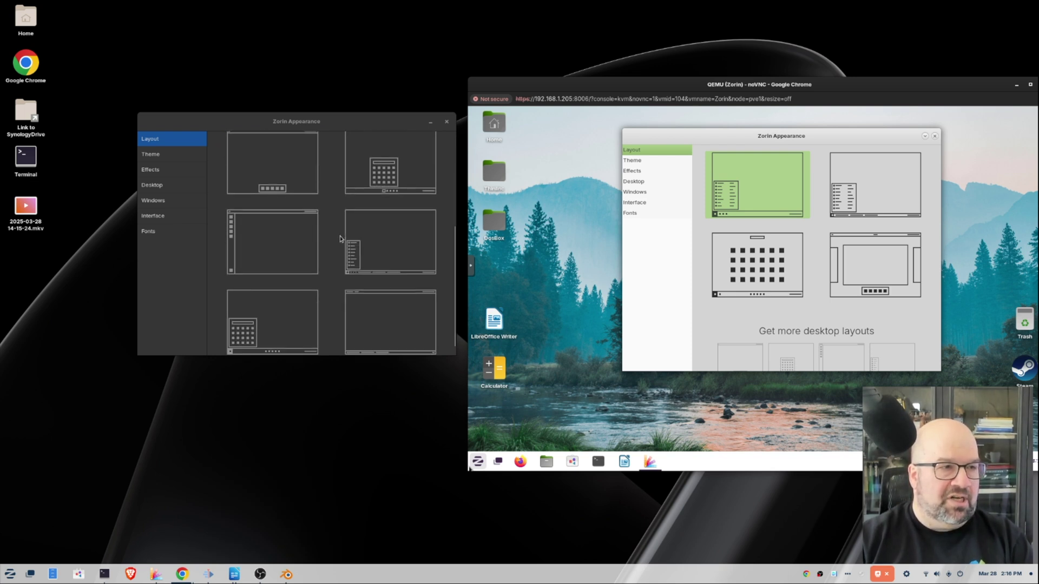
pyautogui.scroll(-1, 341, 238)
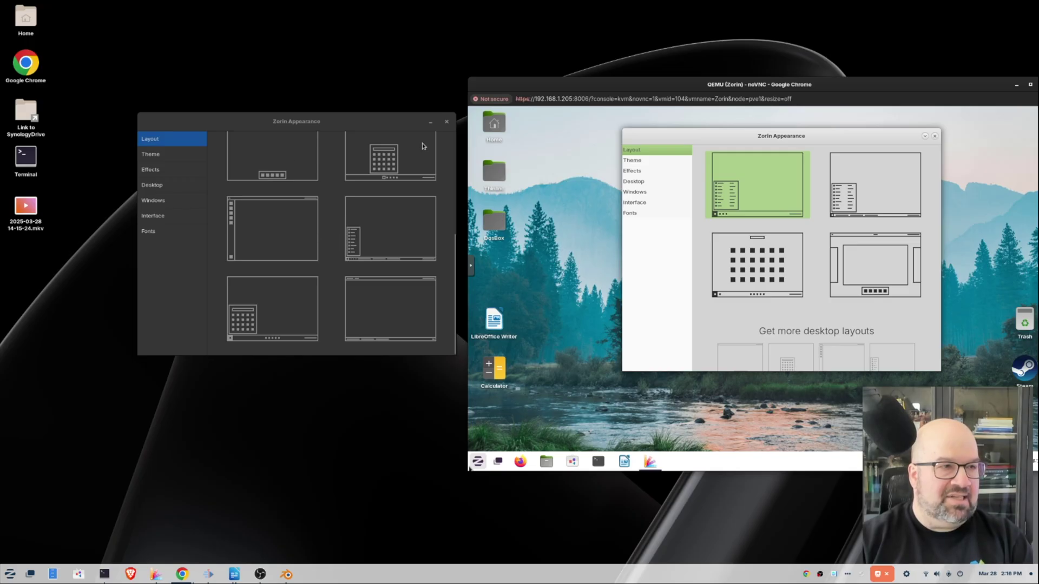
pyautogui.click(456, 274)
pyautogui.scroll(3, 456, 274)
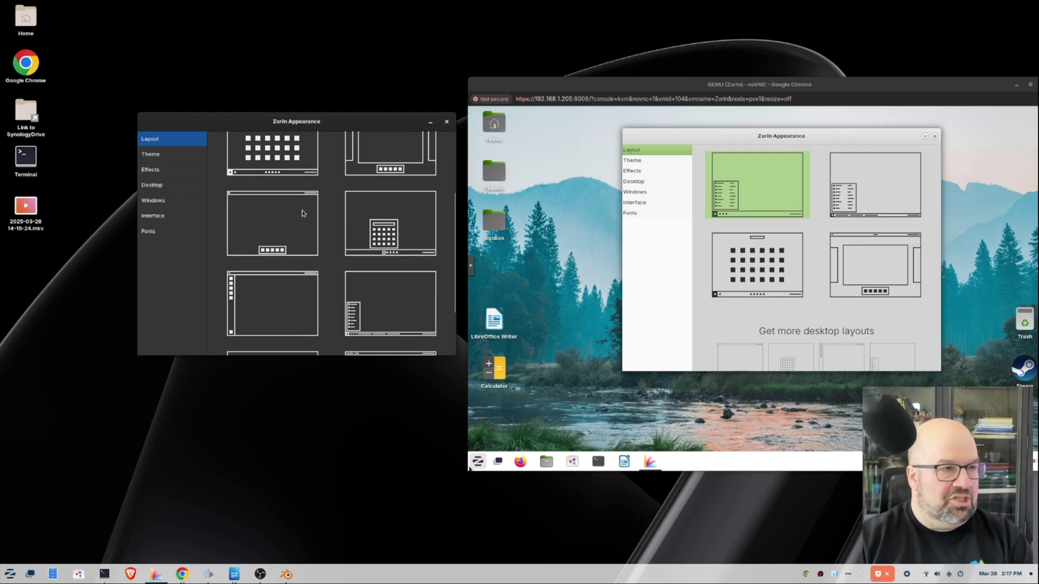
pyautogui.click(286, 220)
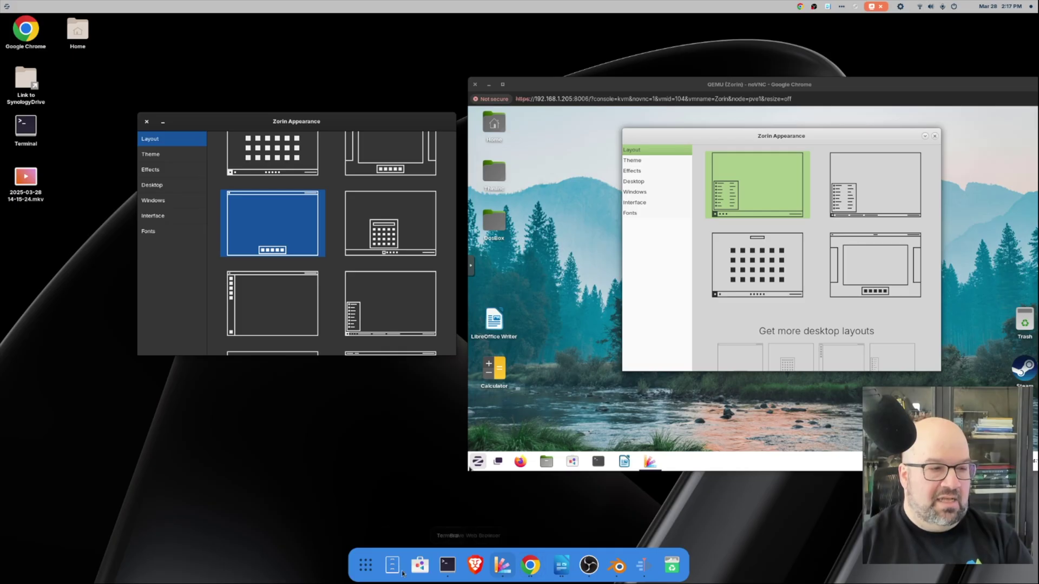
pyautogui.click(365, 566)
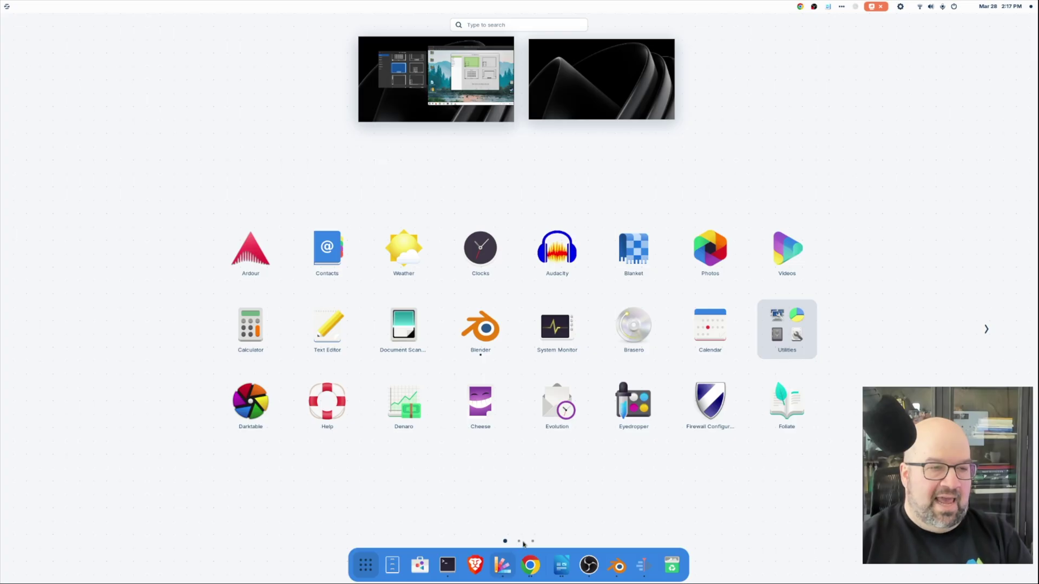
pyautogui.scroll(-1, 533, 531)
pyautogui.scroll(1, 530, 529)
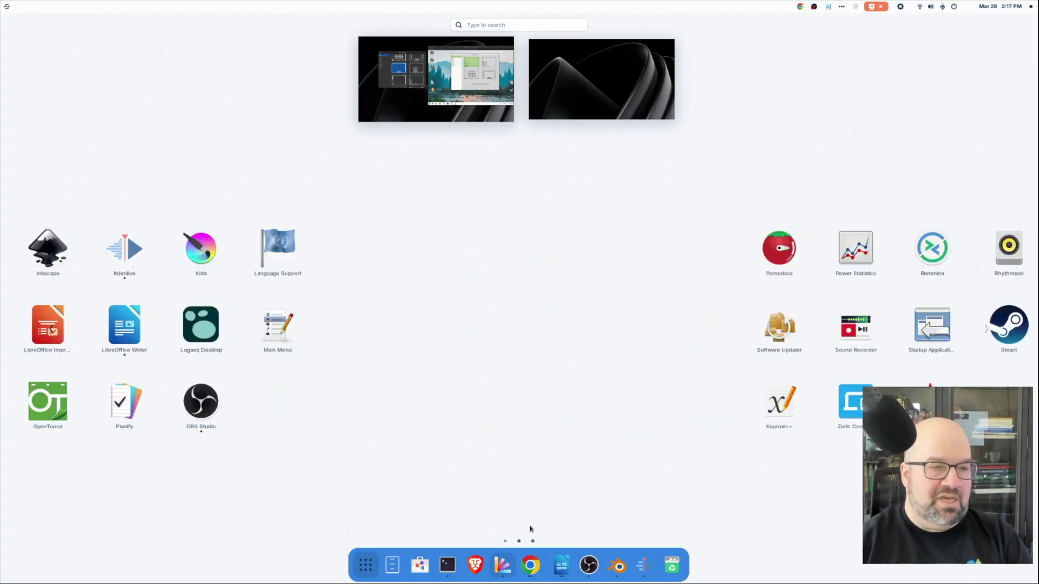
pyautogui.scroll(1, 530, 529)
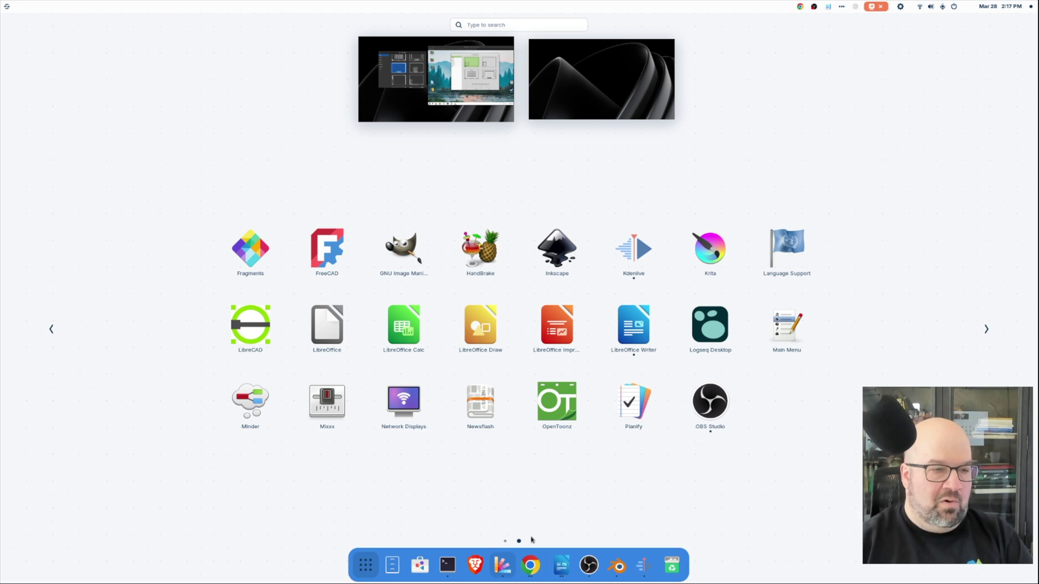
pyautogui.scroll(-1, 518, 543)
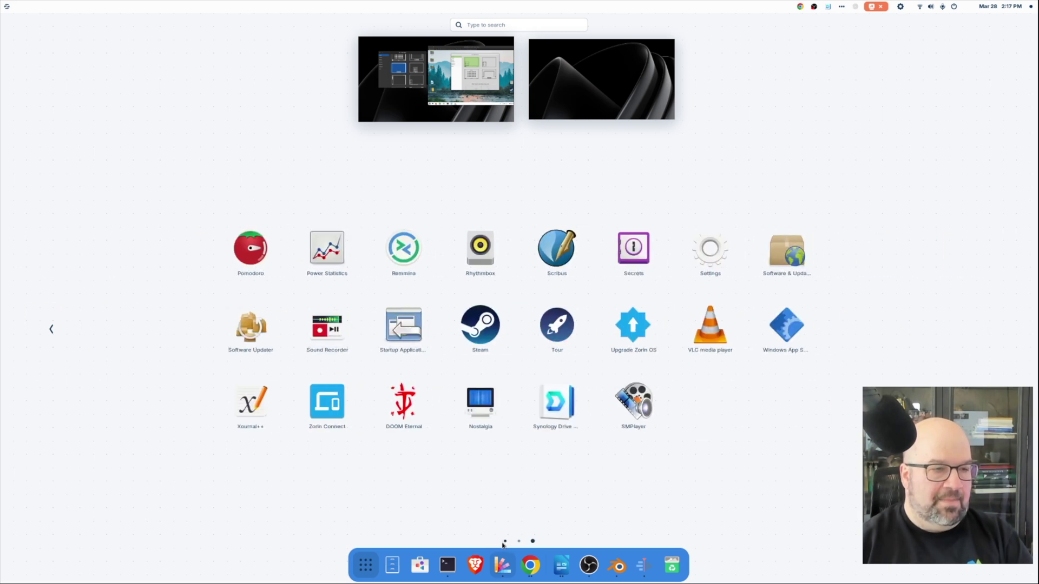
pyautogui.click(504, 543)
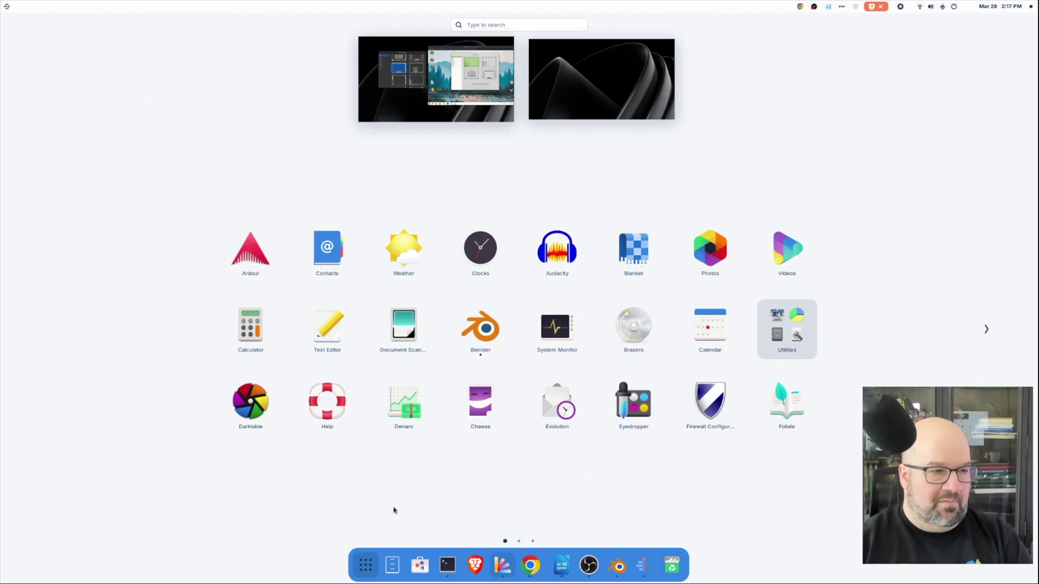
pyautogui.press('super')
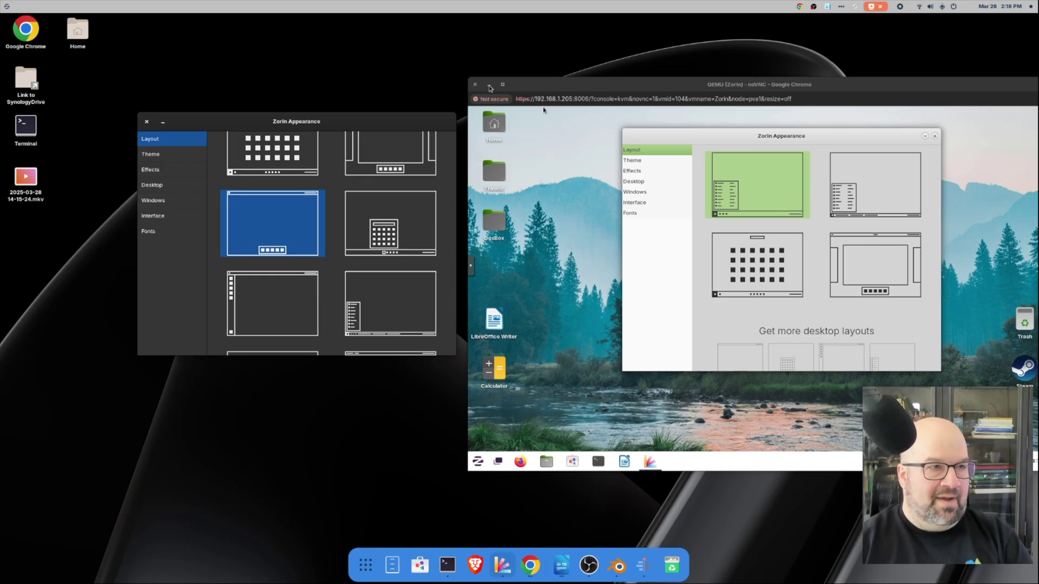
pyautogui.click(490, 85)
# Step: Try the centred-icon bottom taskbar layout and browse its app menu, then switch to the left vertical panel layout
pyautogui.moveTo(324, 126); pyautogui.dragTo(514, 121)
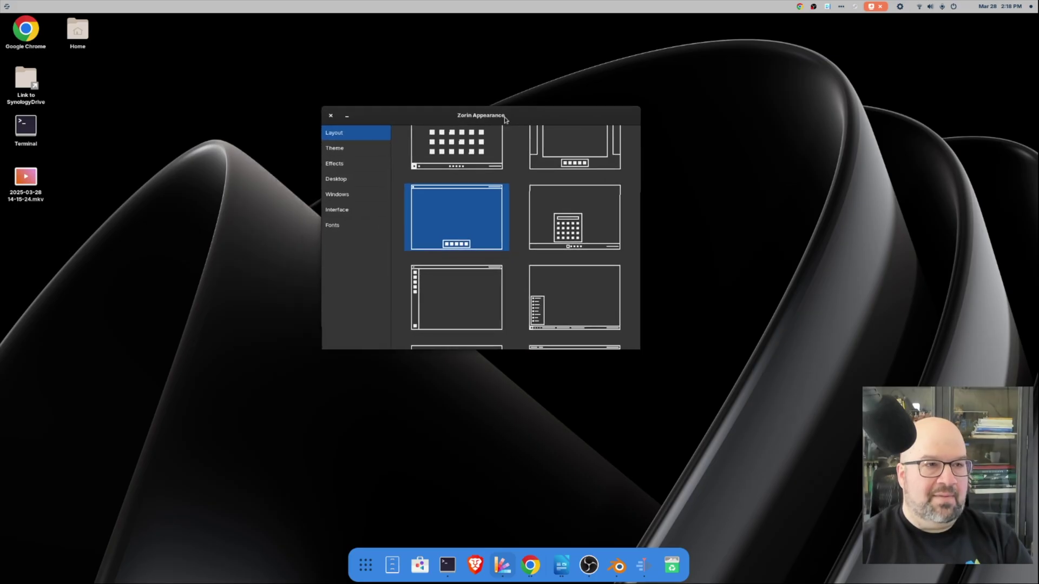
pyautogui.click(585, 222)
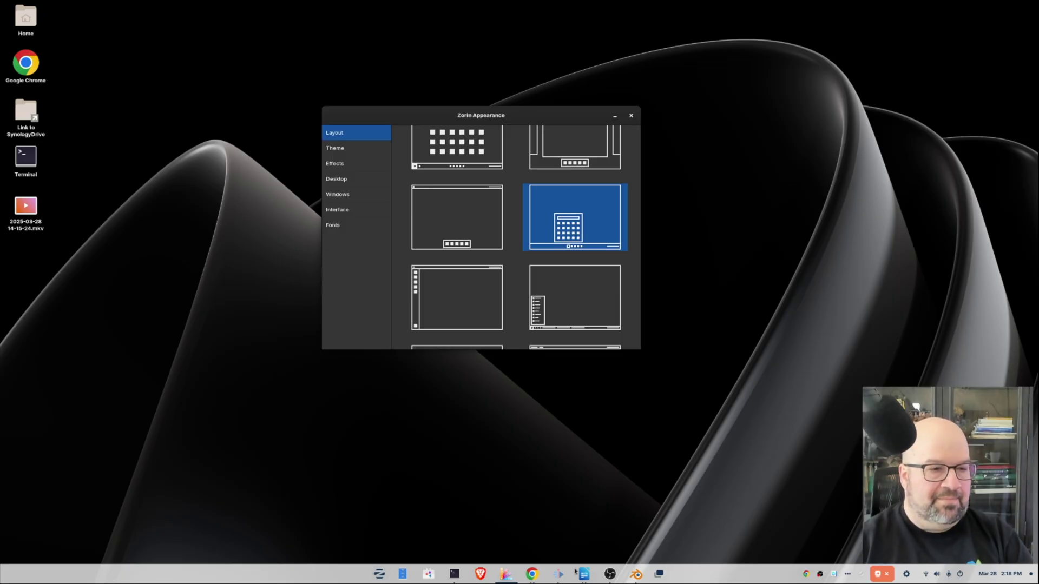
pyautogui.click(379, 574)
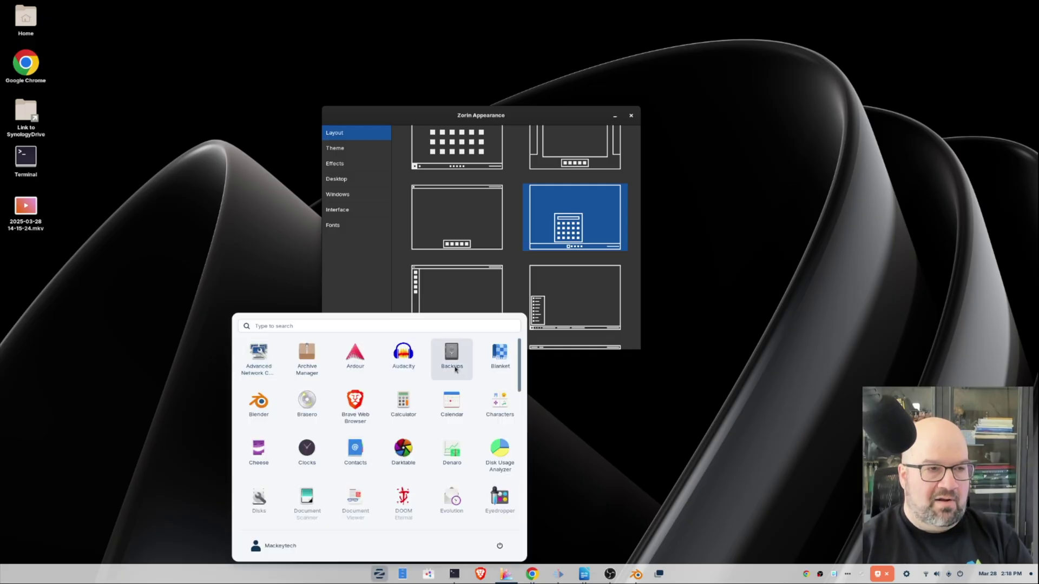
pyautogui.scroll(-3, 455, 368)
pyautogui.scroll(-8, 456, 370)
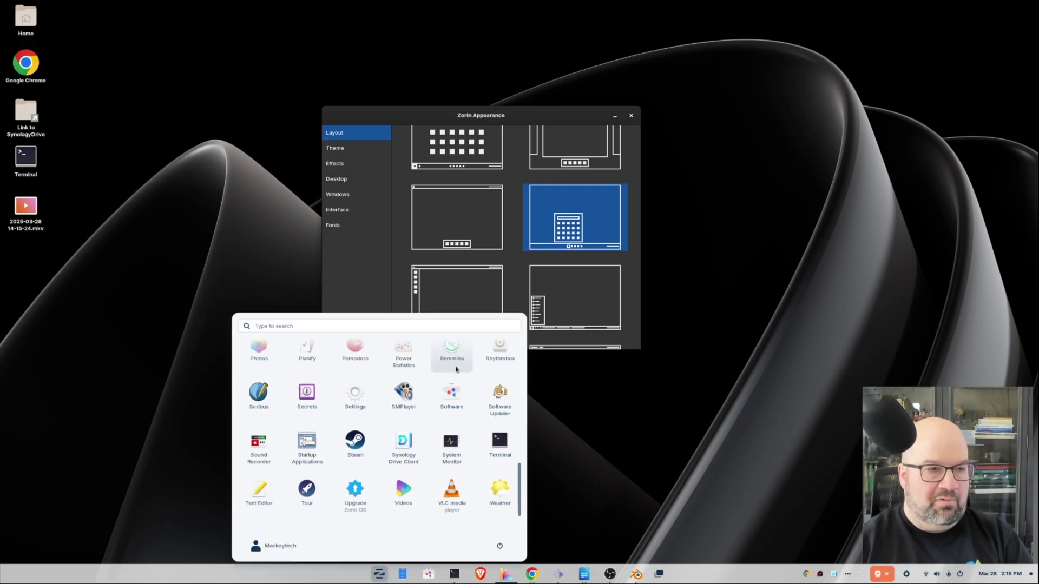
pyautogui.scroll(10, 456, 369)
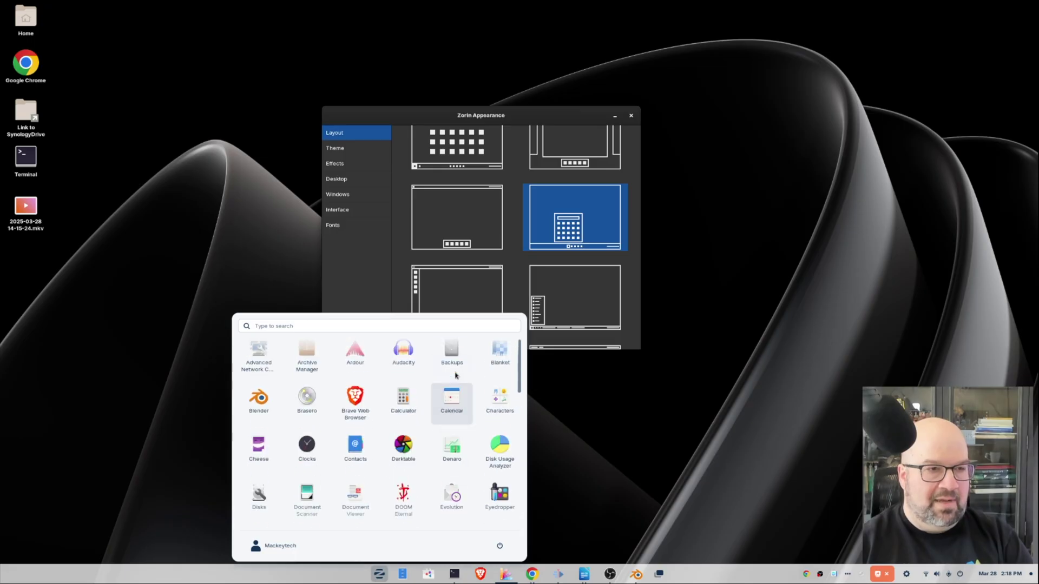
pyautogui.click(571, 269)
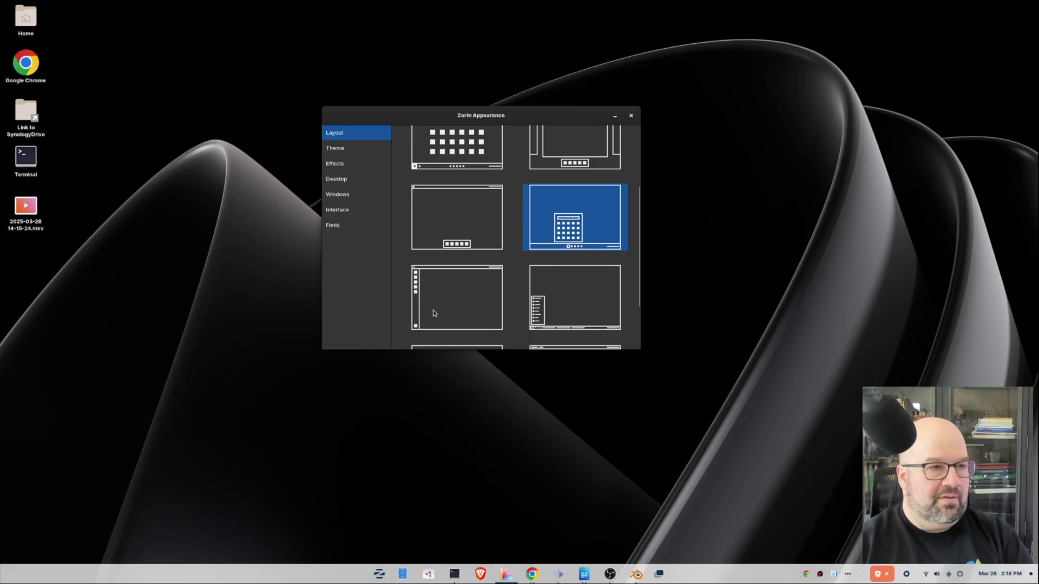
pyautogui.click(463, 296)
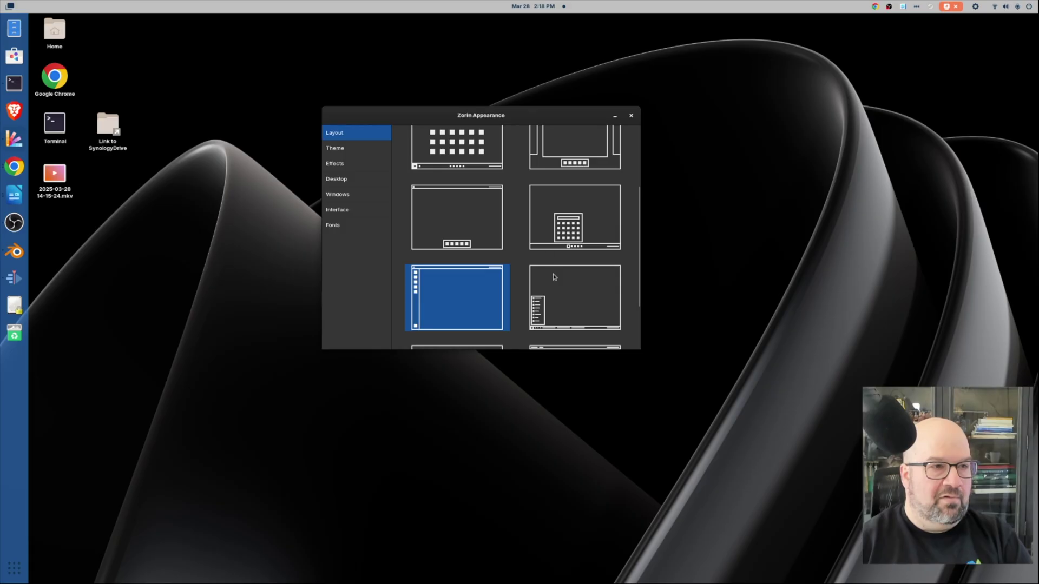
# Step: Apply the classic bottom taskbar layout and browse its categorized app menu
pyautogui.click(586, 301)
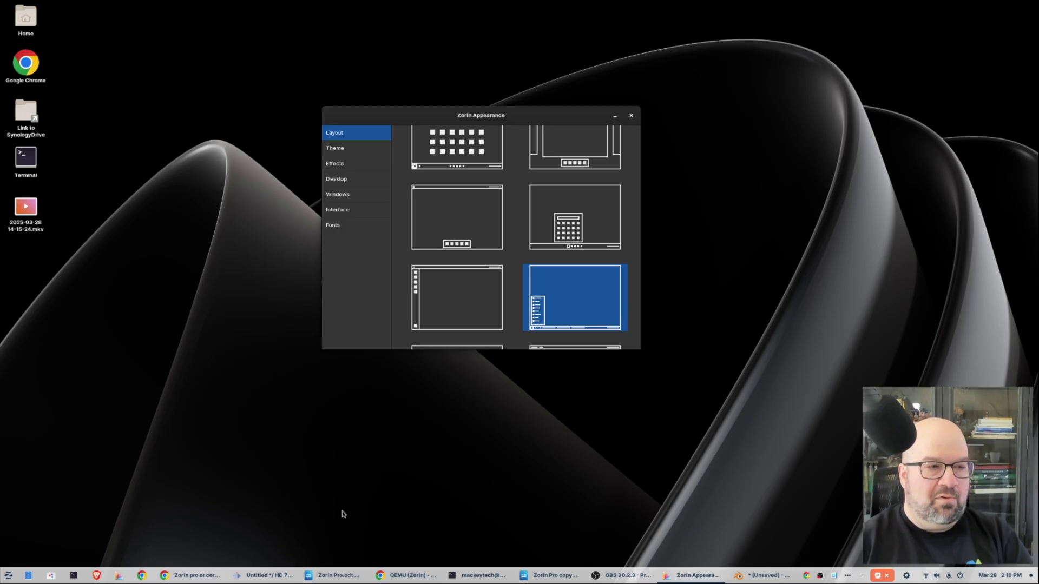
pyautogui.click(8, 576)
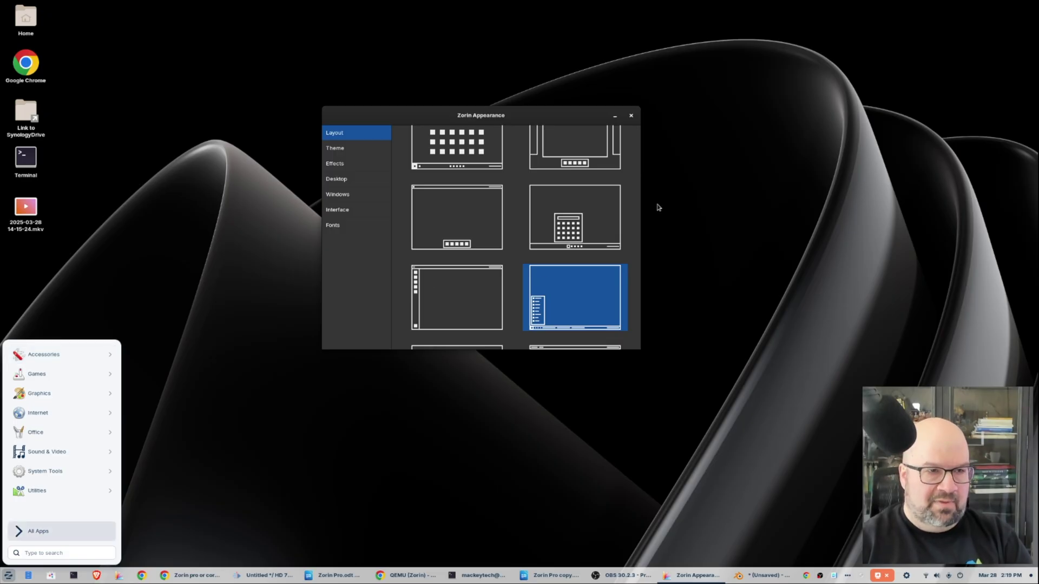
pyautogui.scroll(-2, 626, 207)
pyautogui.scroll(-3, 631, 206)
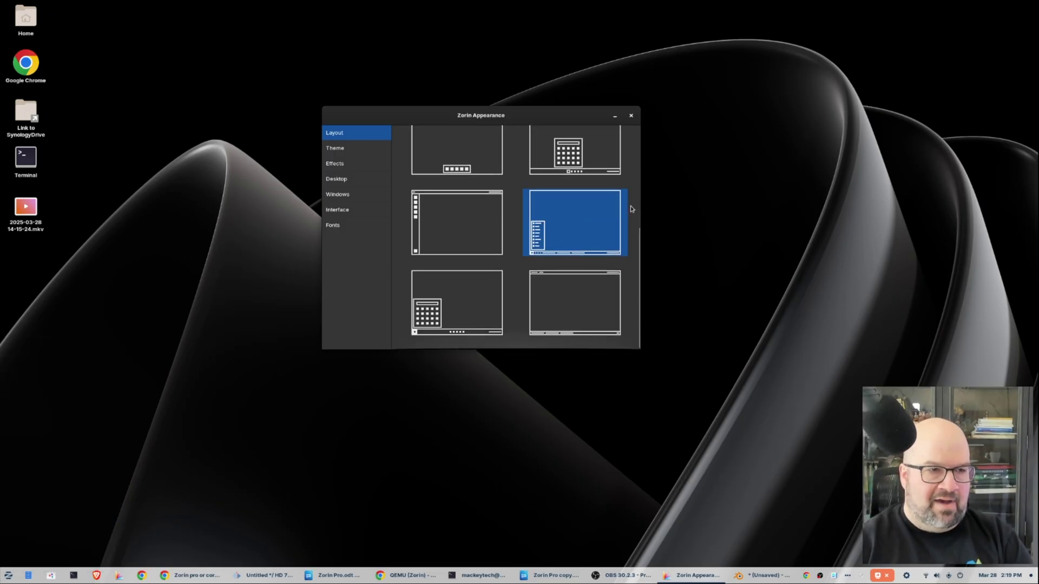
# Step: Switch to the centred-icon taskbar layout and preview its applications menu
pyautogui.click(460, 325)
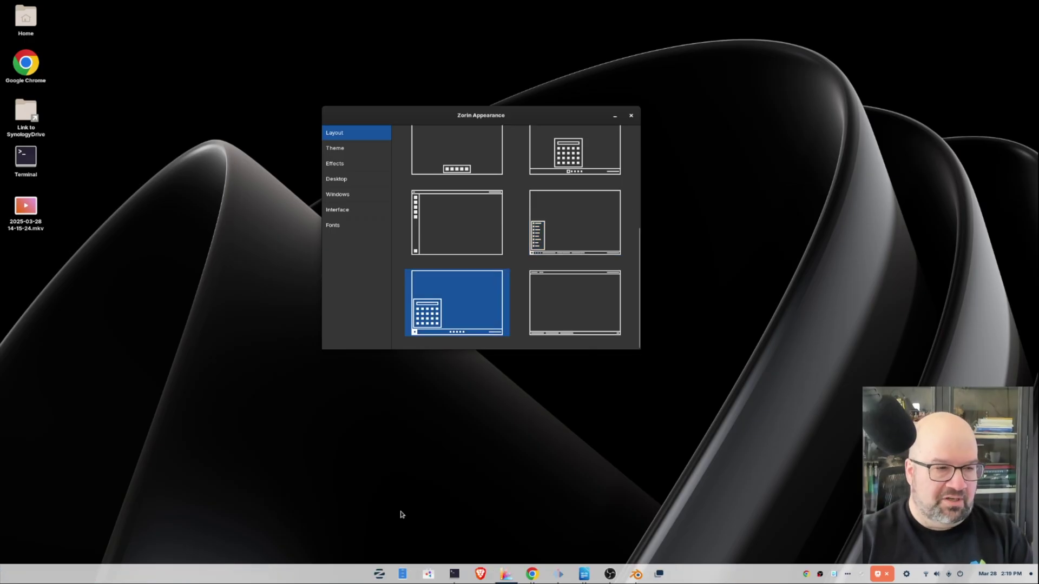
pyautogui.click(379, 578)
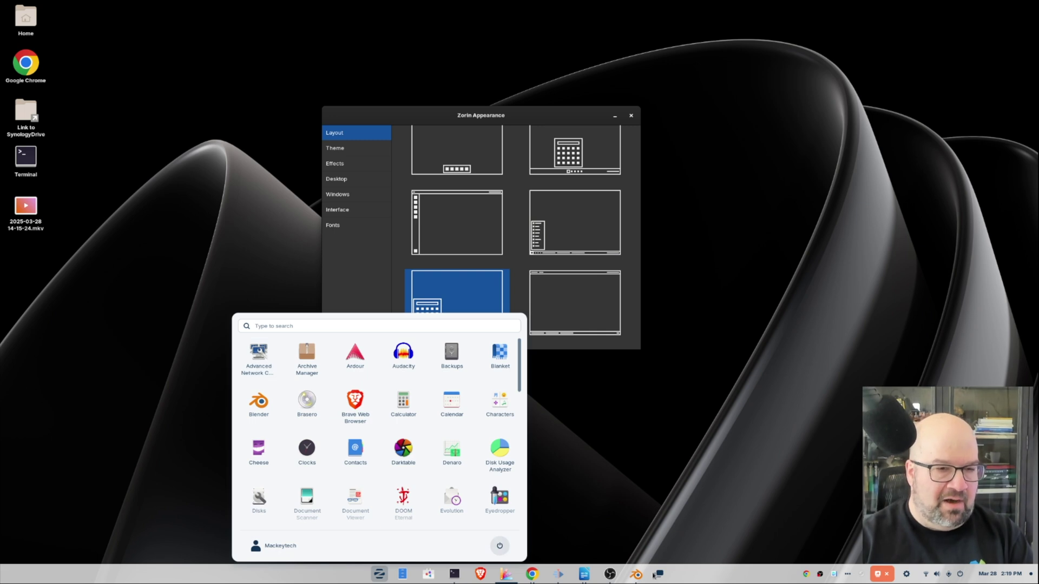
pyautogui.click(589, 302)
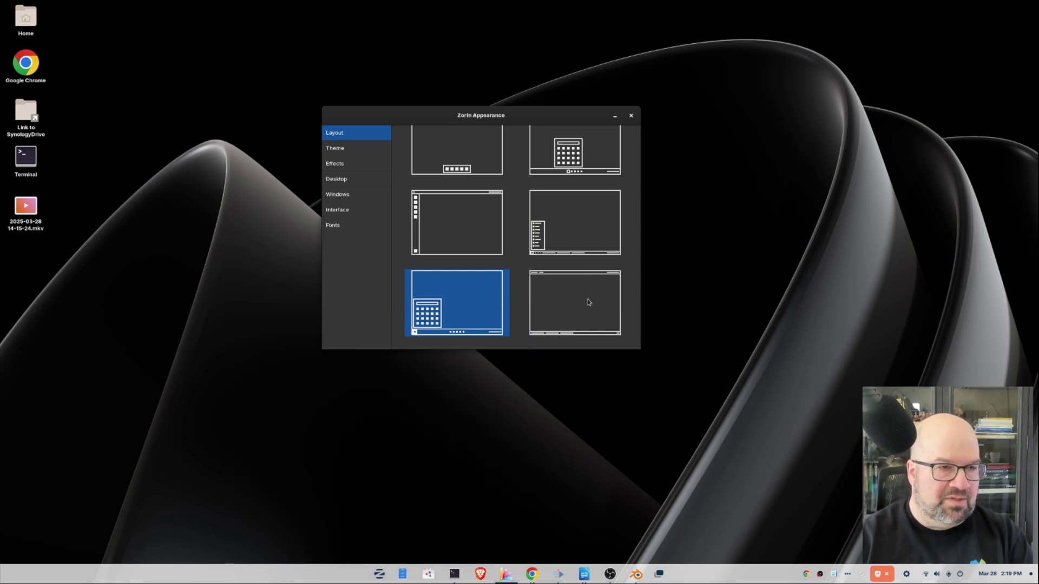
# Step: Try the top panel with window-list layout, then settle on the centred bottom dock layout
pyautogui.click(589, 302)
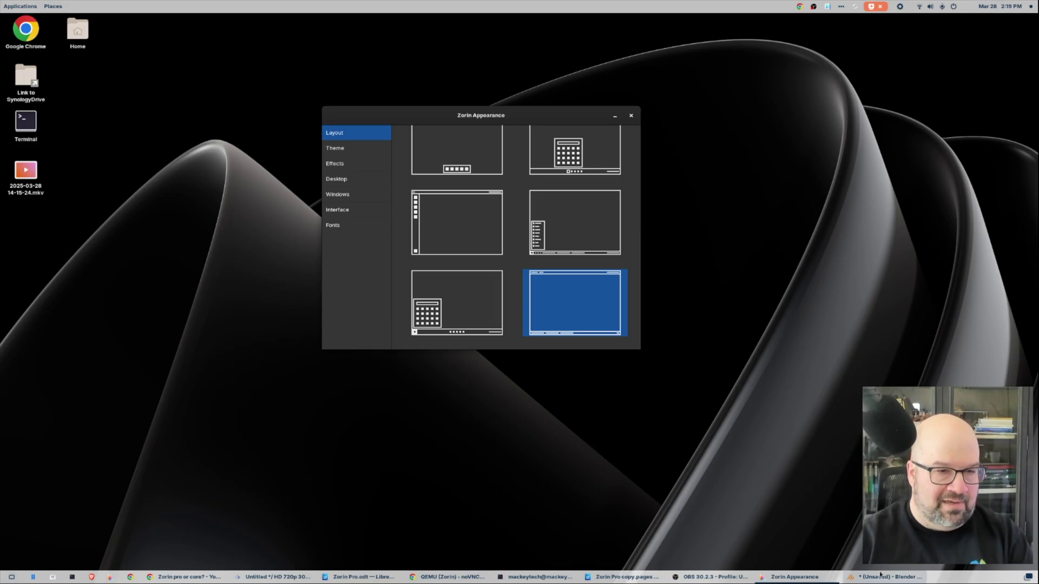
pyautogui.moveTo(850, 577)
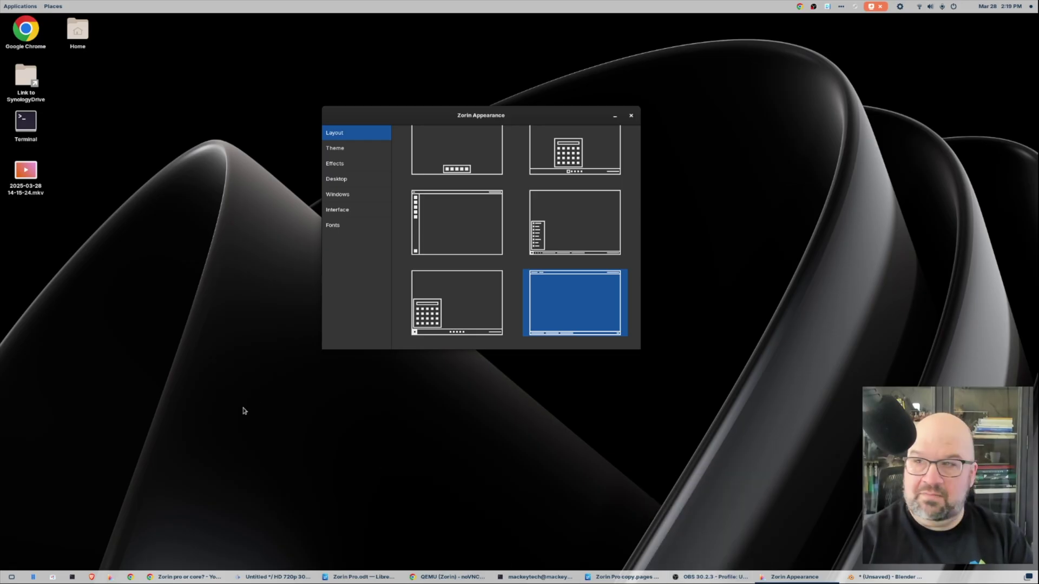
pyautogui.scroll(2, 467, 224)
pyautogui.click(467, 224)
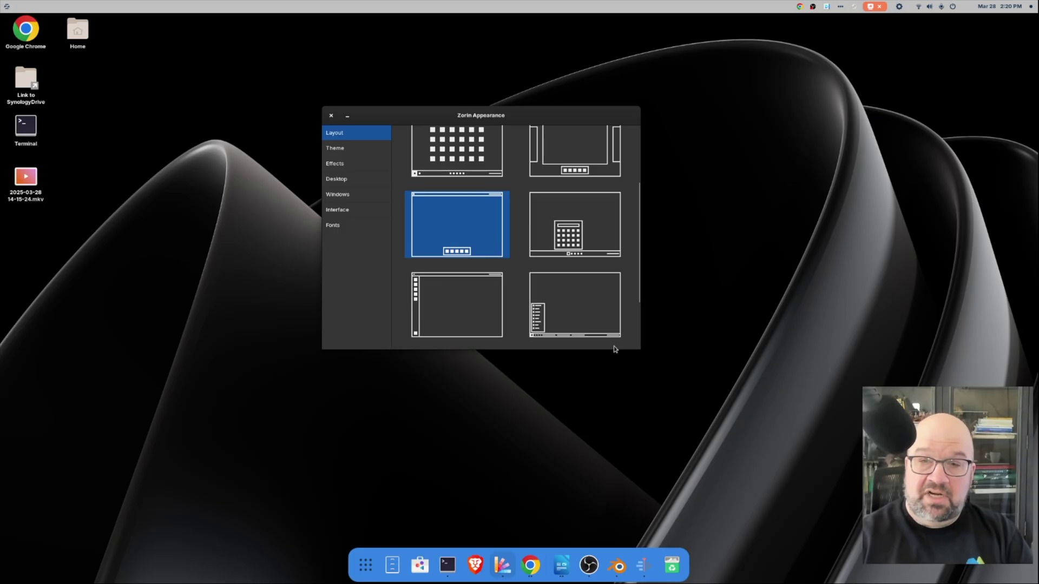
# Step: Show the applications overview from the dock, dismiss it, then reopen it to the full app grid
pyautogui.click(365, 566)
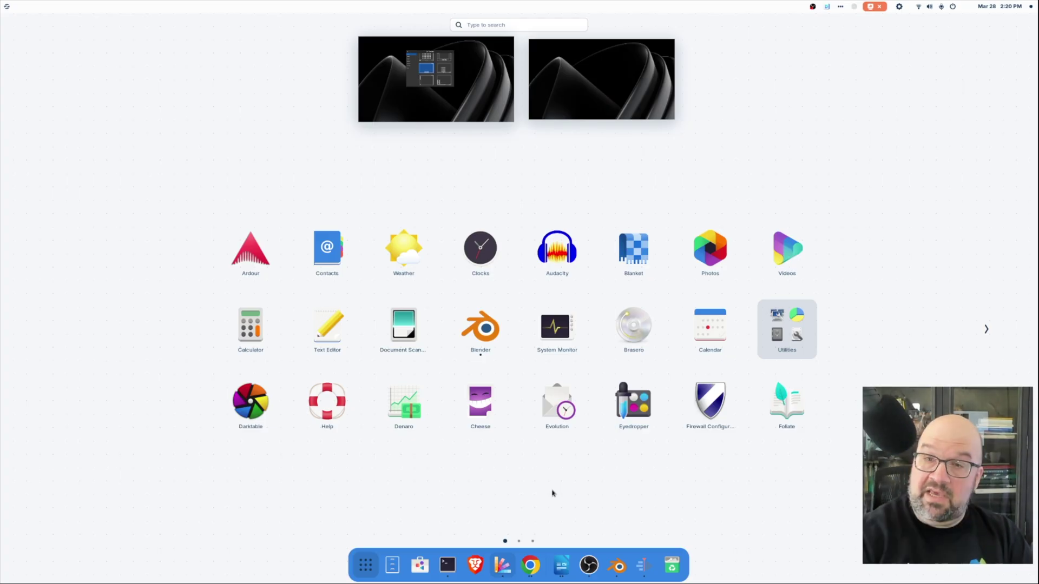
pyautogui.press('Escape')
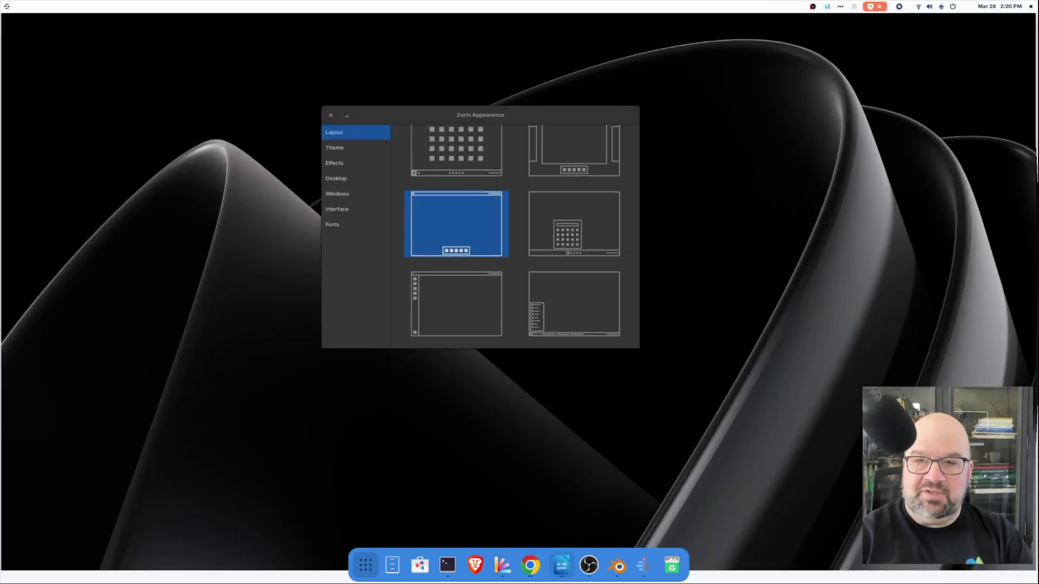
pyautogui.click(365, 564)
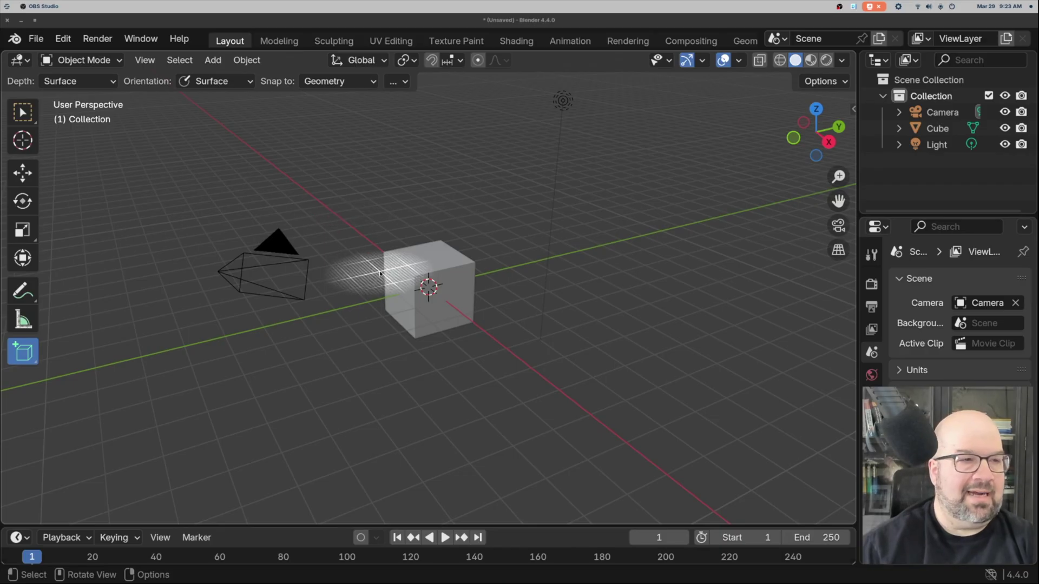
# Step: Select the default cube, camera and light in turn, then dismiss the cube's context menu
pyautogui.click(439, 278)
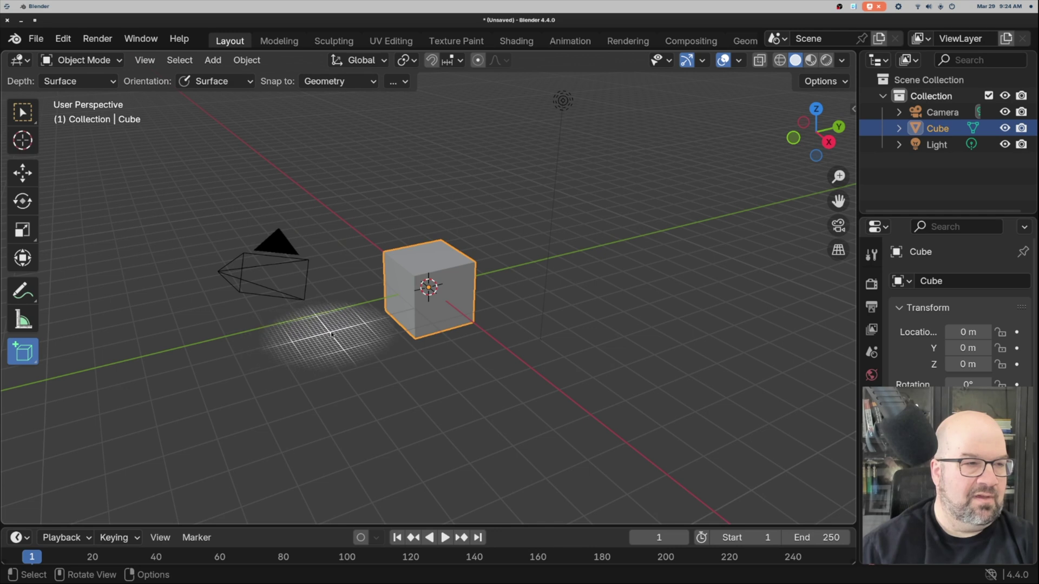
pyautogui.hscroll(10, 307, 335)
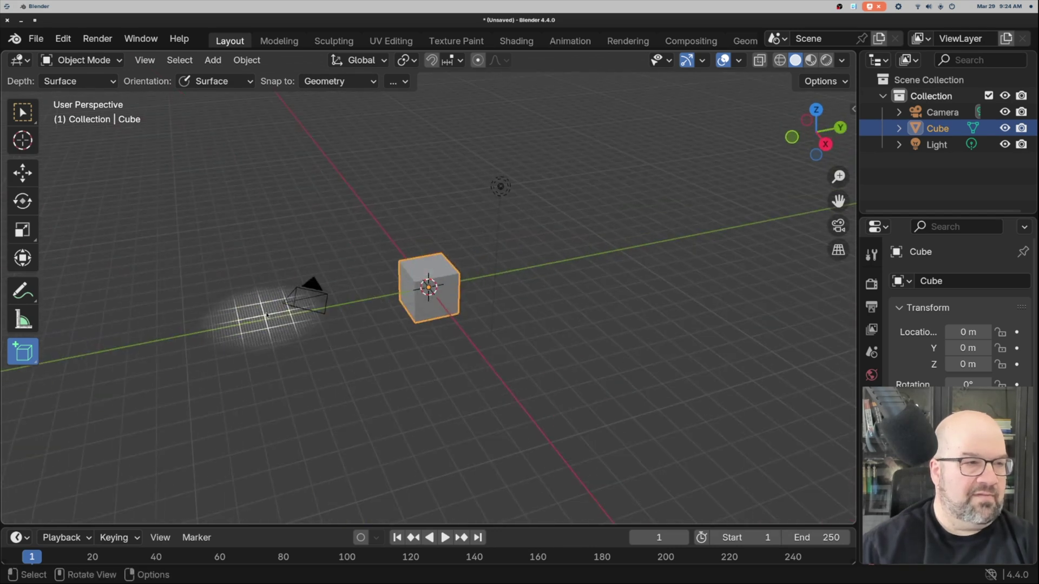
pyautogui.click(307, 297)
pyautogui.click(496, 186)
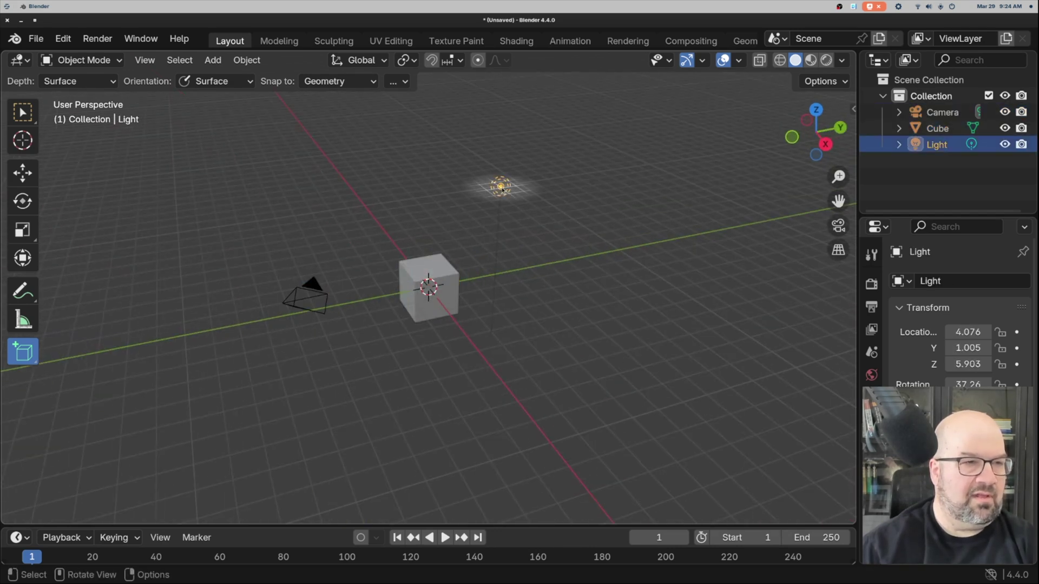
pyautogui.click(433, 287)
pyautogui.rightClick(438, 290)
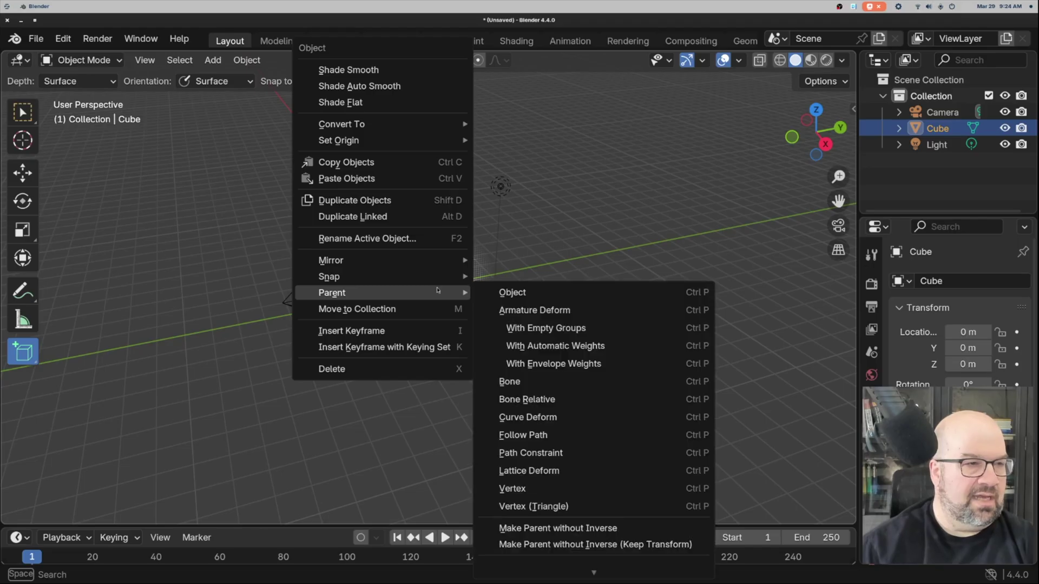
pyautogui.click(247, 140)
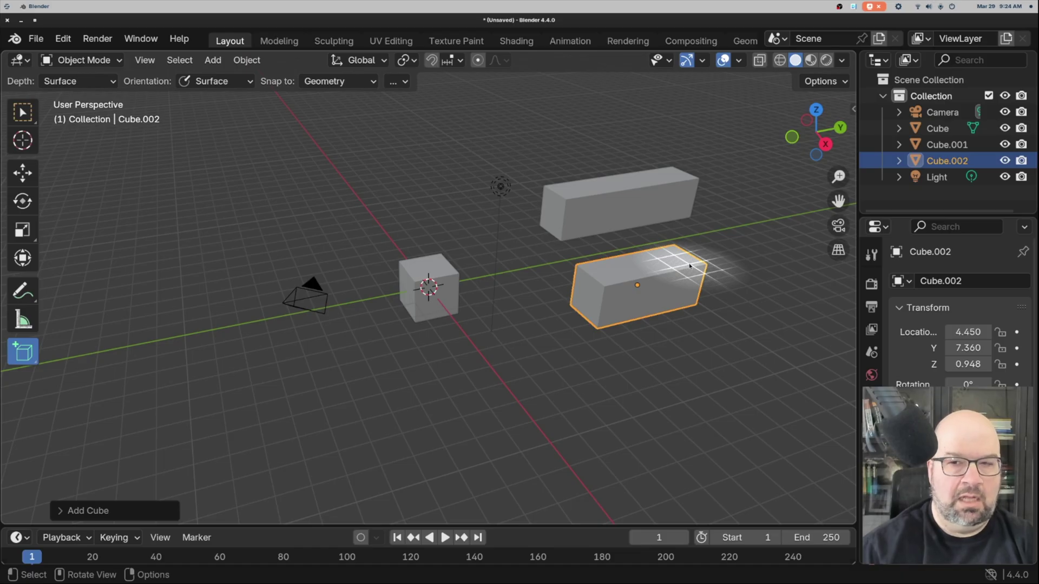
# Step: Draw a new box beside the cube with Add Cube, then delete the long box Cube.001 at the back
pyautogui.moveTo(511, 320); pyautogui.dragTo(594, 346)
pyautogui.click(565, 312)
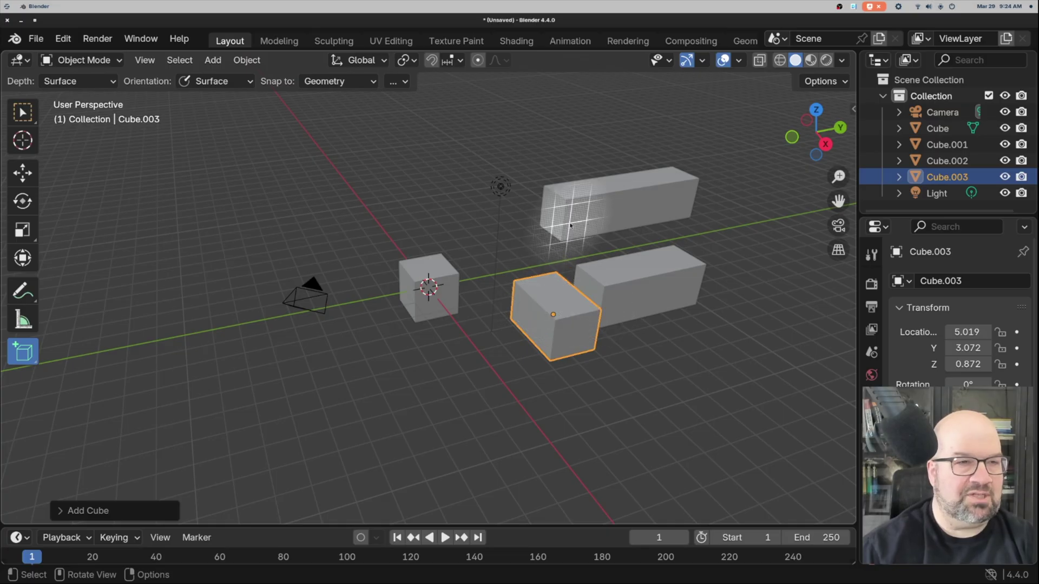
pyautogui.click(616, 203)
pyautogui.rightClick(616, 203)
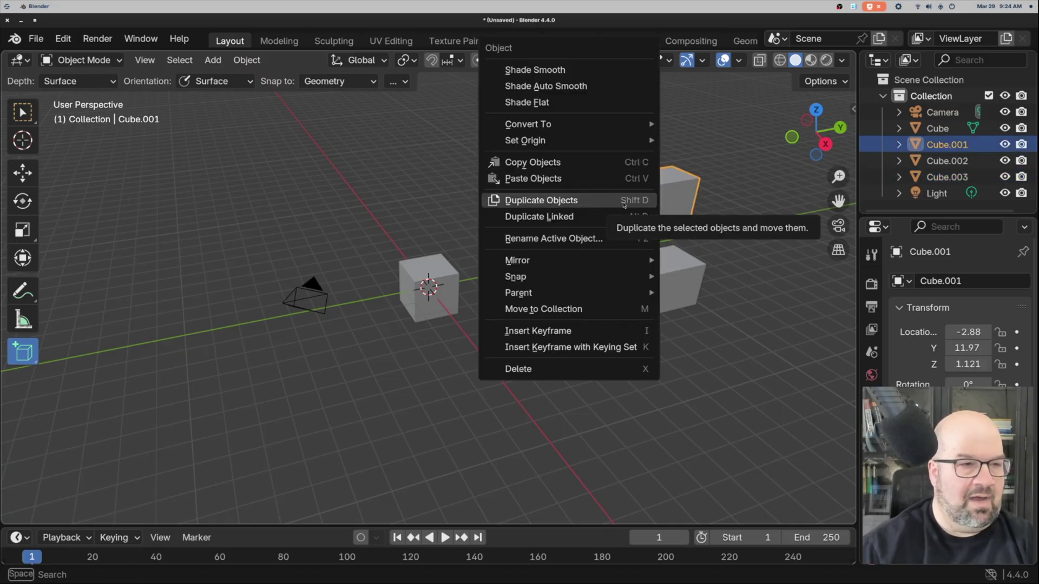
pyautogui.click(588, 374)
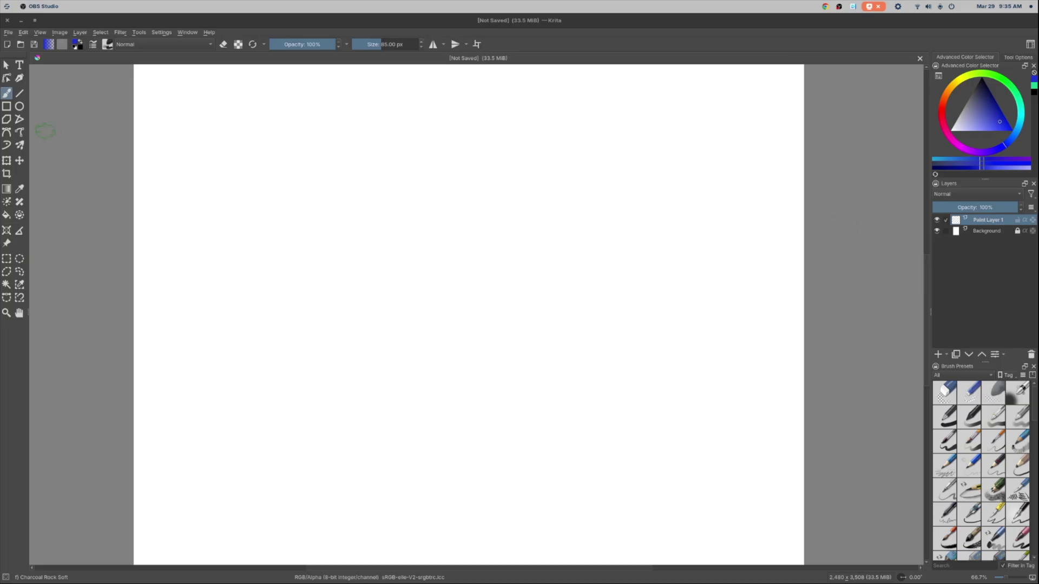
# Step: Paint a four-way symmetric blue pattern with the Multibrush, then add strokes using the Texture Hair preset
pyautogui.click(20, 146)
pyautogui.moveTo(292, 139)
pyautogui.mouseDown()
pyautogui.moveTo(339, 234)
pyautogui.moveTo(475, 224)
pyautogui.moveTo(529, 186)
pyautogui.moveTo(635, 178)
pyautogui.mouseUp()
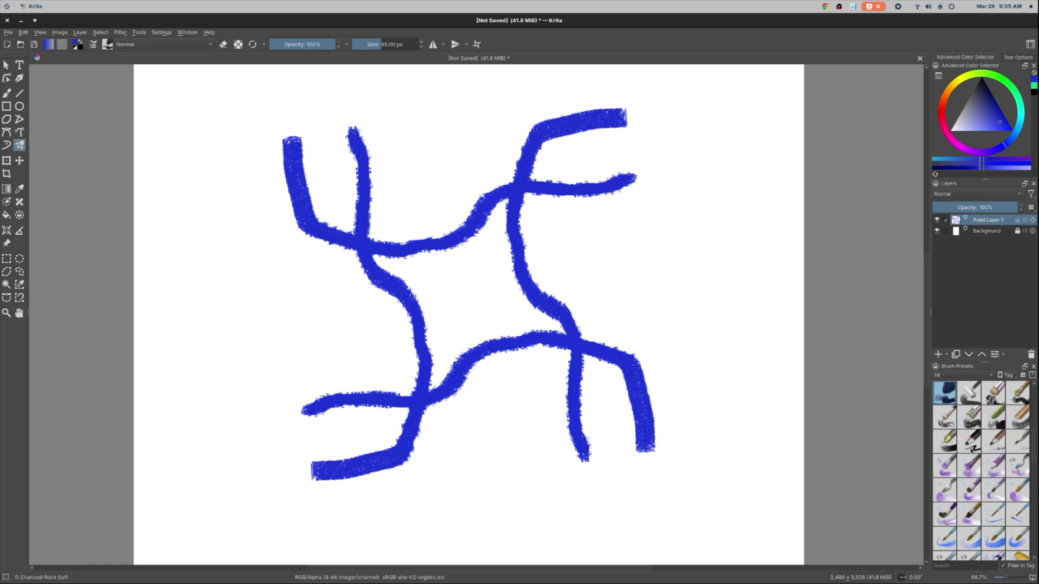
pyautogui.scroll(-5, 971, 450)
pyautogui.scroll(-5, 977, 419)
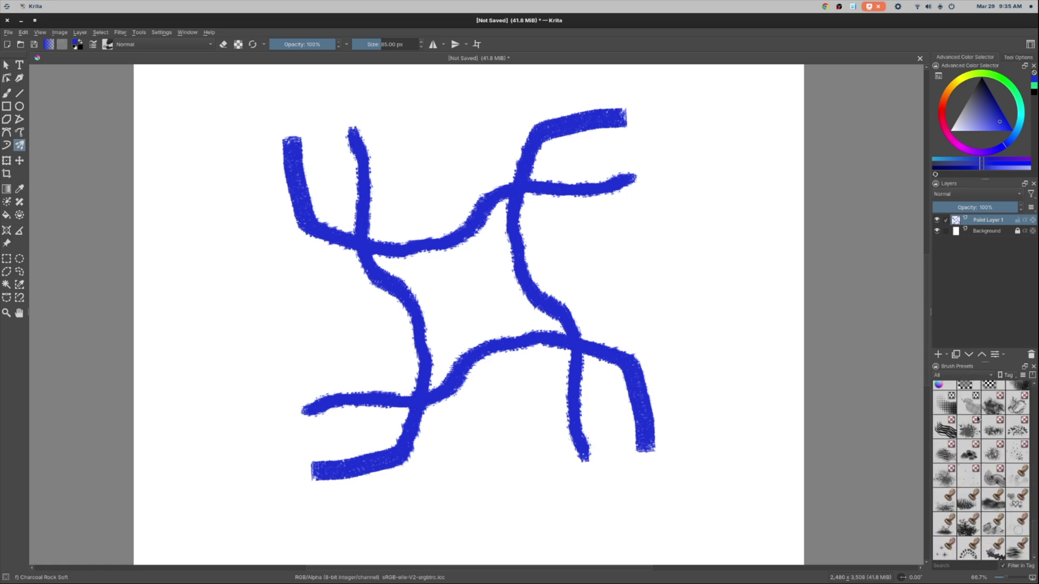
pyautogui.click(944, 425)
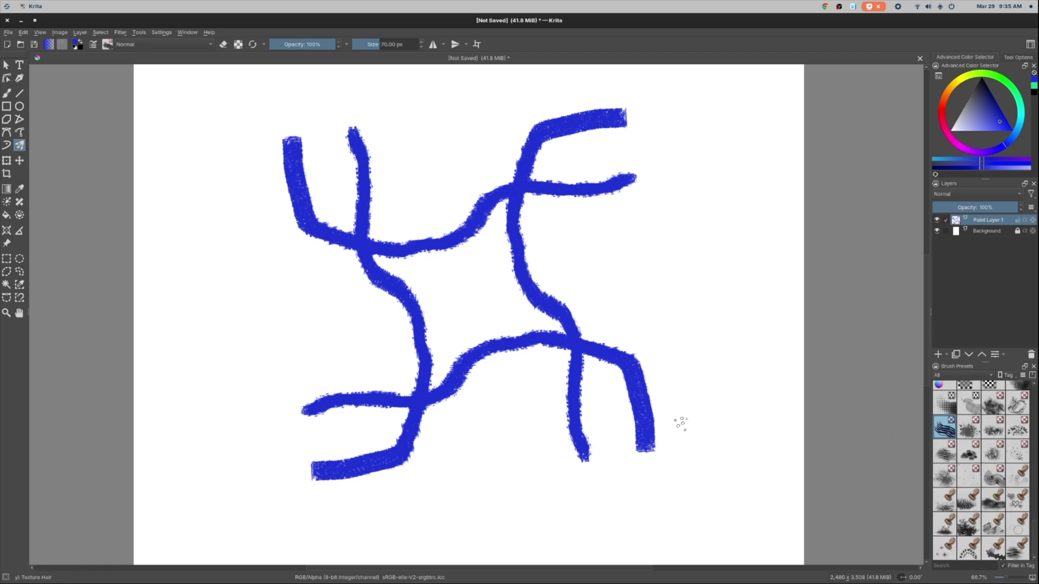
pyautogui.moveTo(680, 420)
pyautogui.mouseDown()
pyautogui.moveTo(514, 414)
pyautogui.moveTo(274, 236)
pyautogui.moveTo(207, 219)
pyautogui.mouseUp()
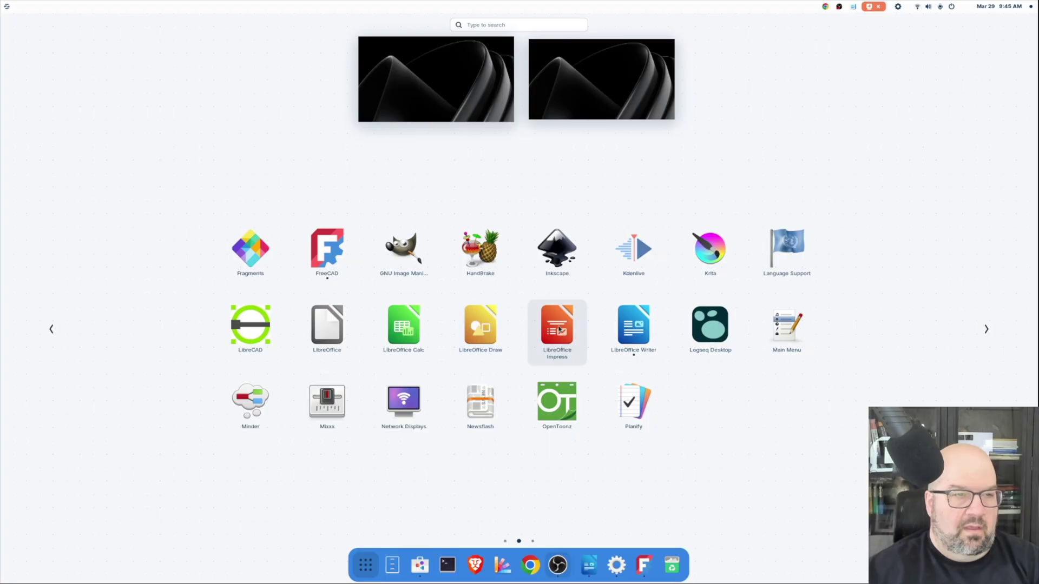
# Step: Create an Impress presentation from the Freshes template and go to slide 6 with the bar chart
pyautogui.press('Escape')
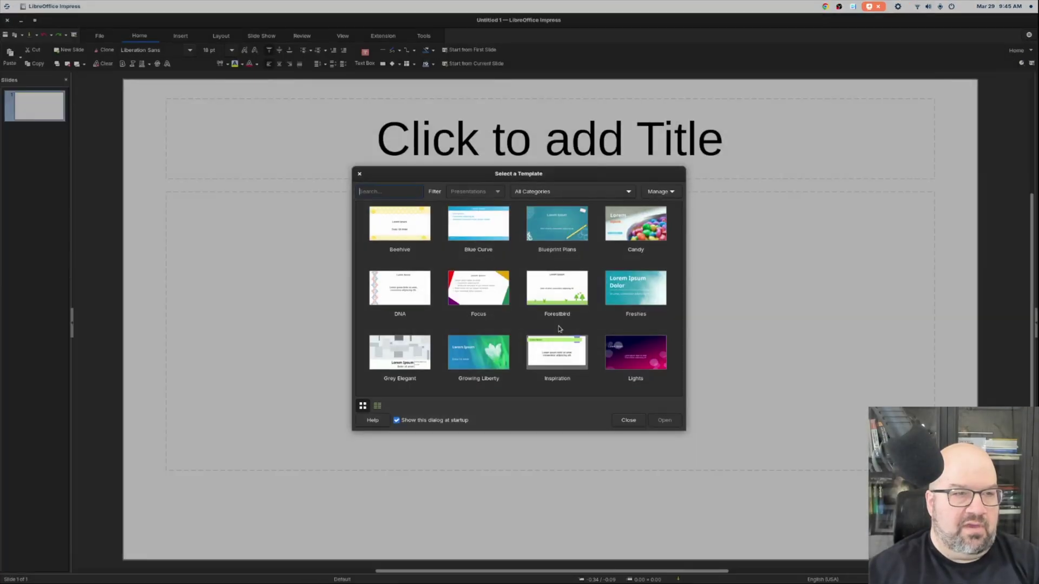
pyautogui.click(646, 299)
pyautogui.doubleClick(646, 299)
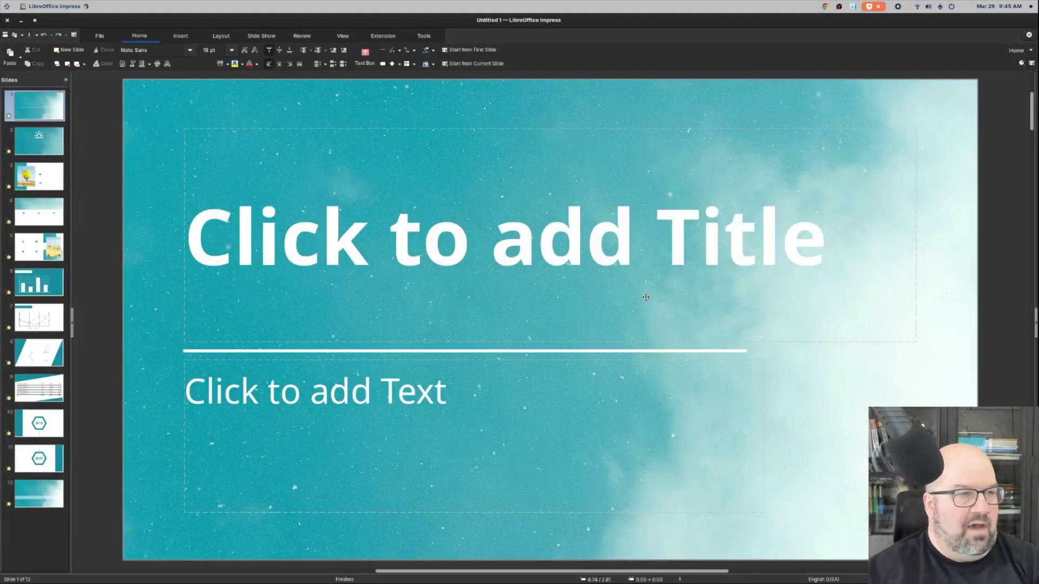
pyautogui.click(722, 229)
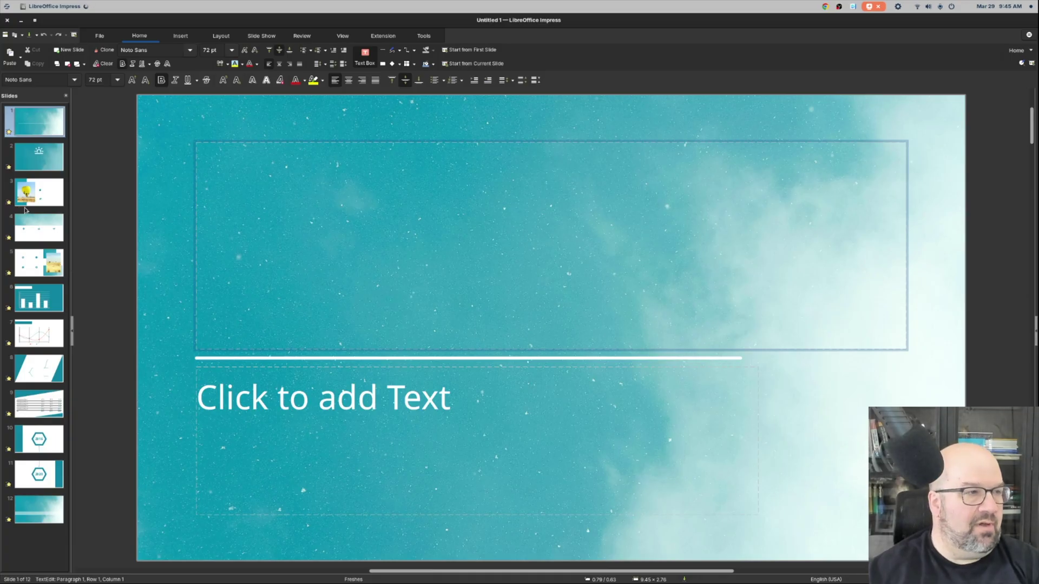
pyautogui.click(25, 287)
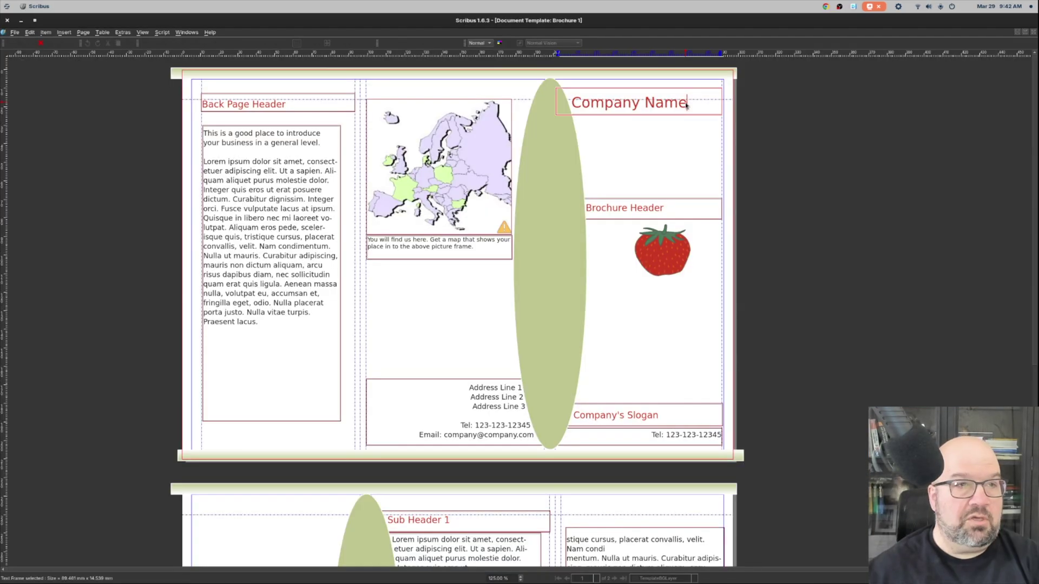
# Step: Replace the Scribus brochure's Company Name heading with 'Mackey Tech'
pyautogui.moveTo(688, 104); pyautogui.dragTo(560, 110)
pyautogui.write('NM')
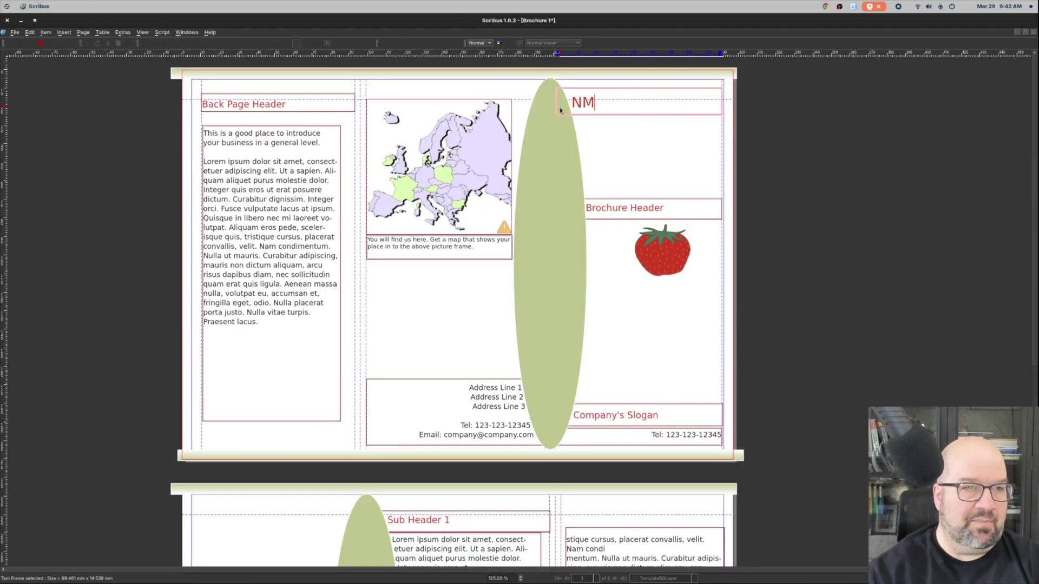
pyautogui.press('BackSpace')
pyautogui.press('BackSpace')
pyautogui.write('Mackey T')
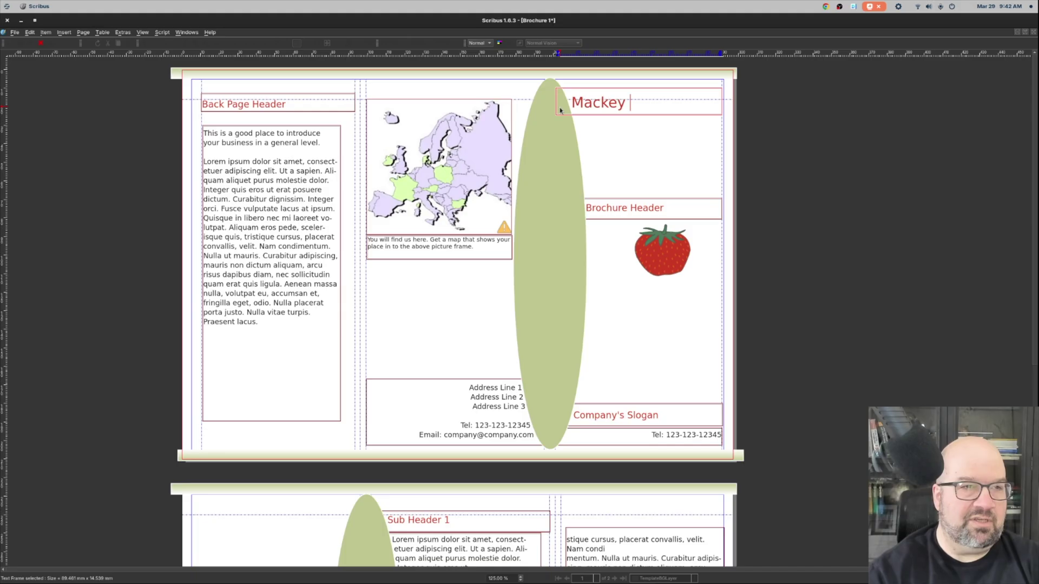
pyautogui.write('ech')
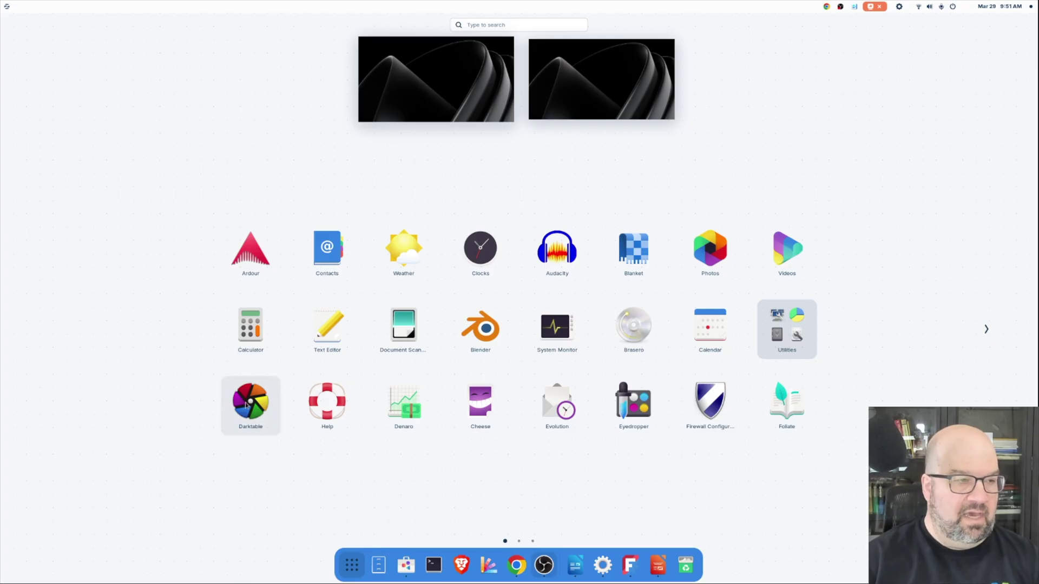
# Step: Page the app grid to its third page listing Scribus, Steam and VLC media player
pyautogui.scroll(-1, 316, 250)
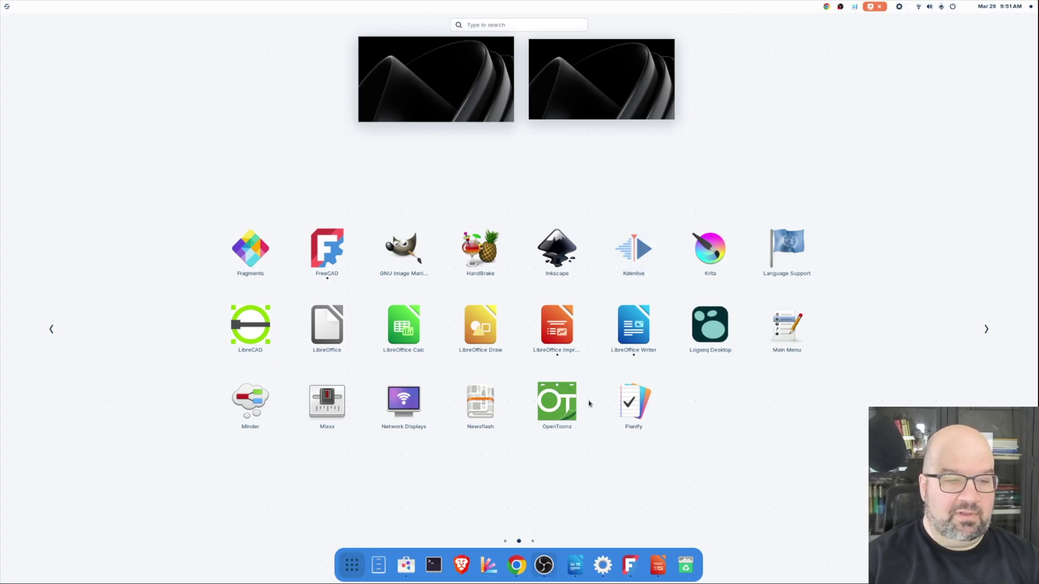
pyautogui.click(532, 541)
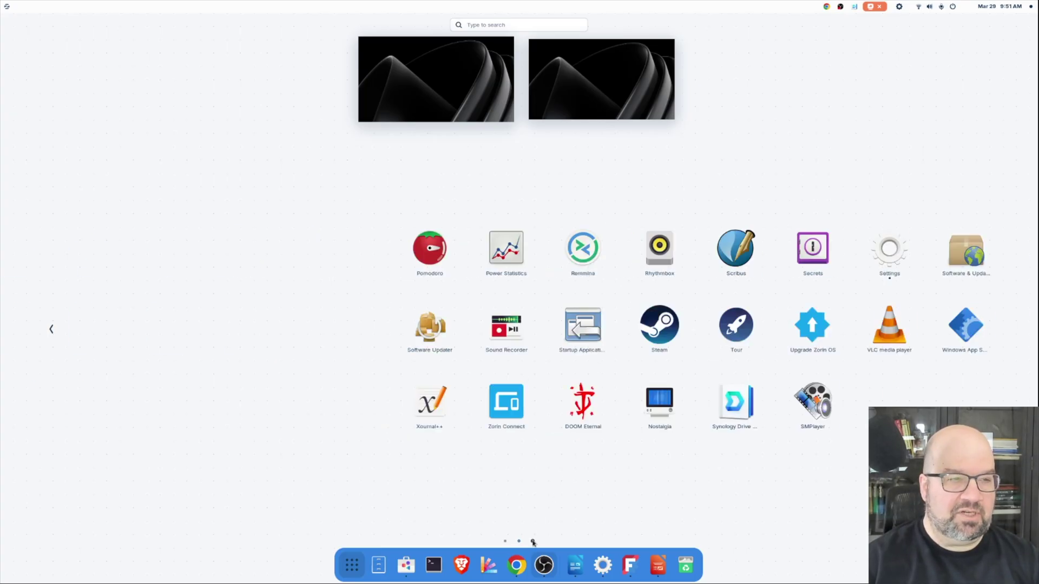